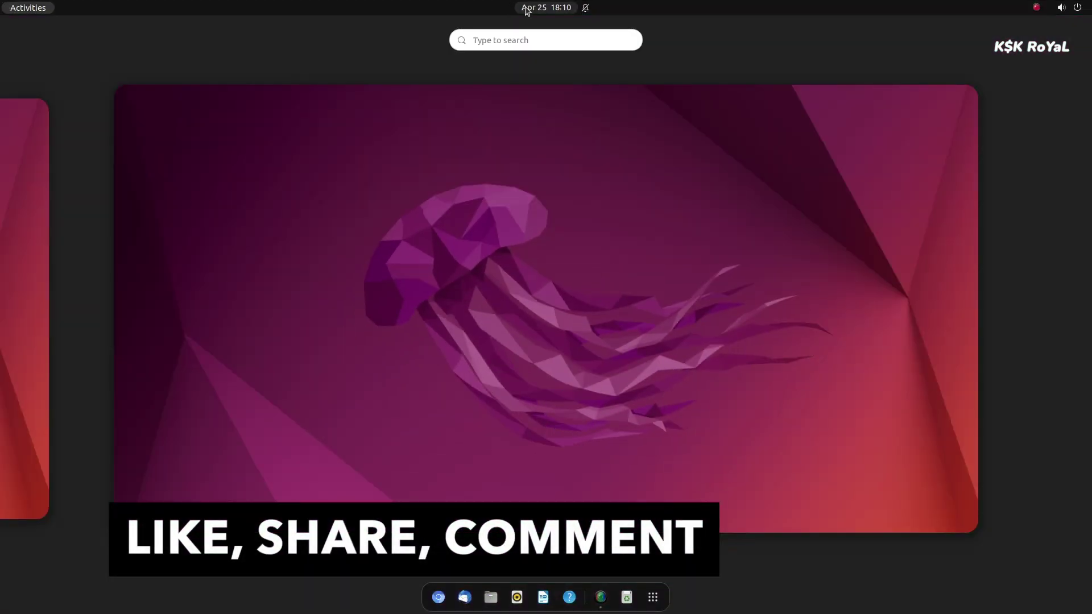
Look over the calendar panel and the system menu's power modes
left_click(572, 9)
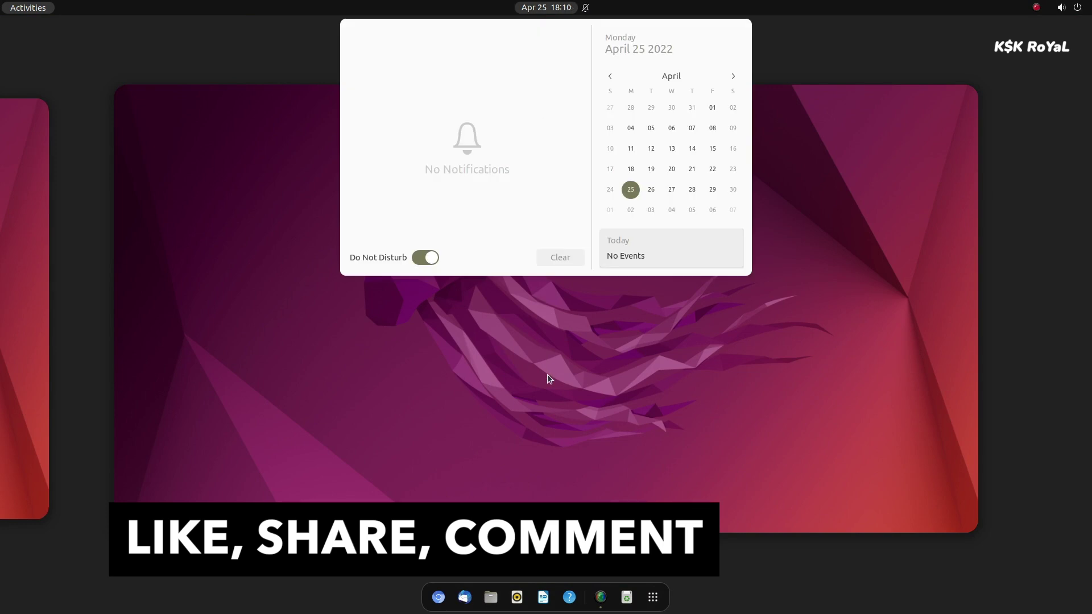
left_click(569, 389)
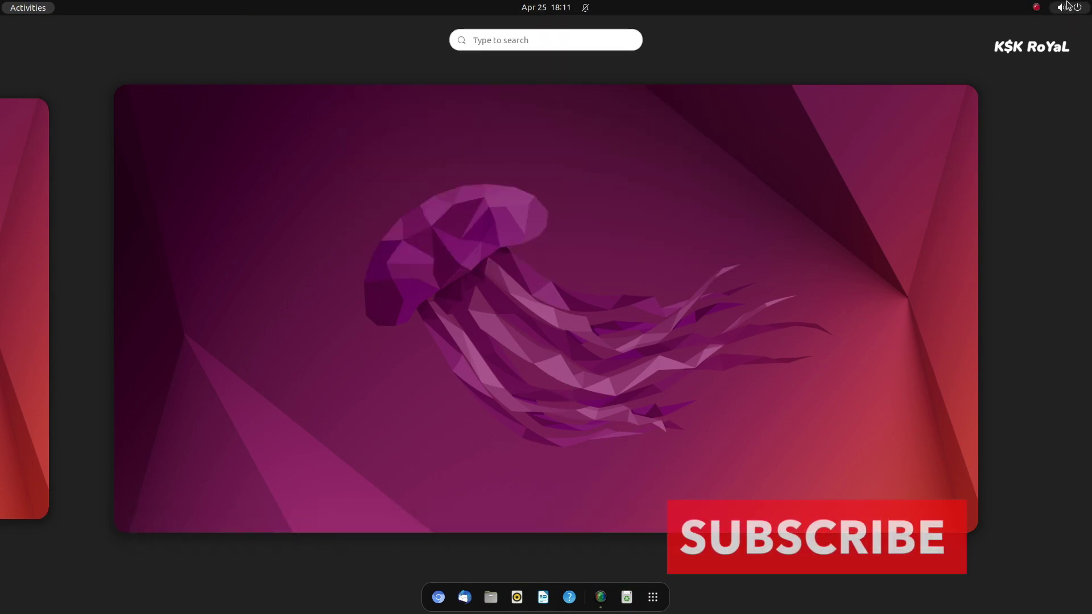
left_click(1068, 6)
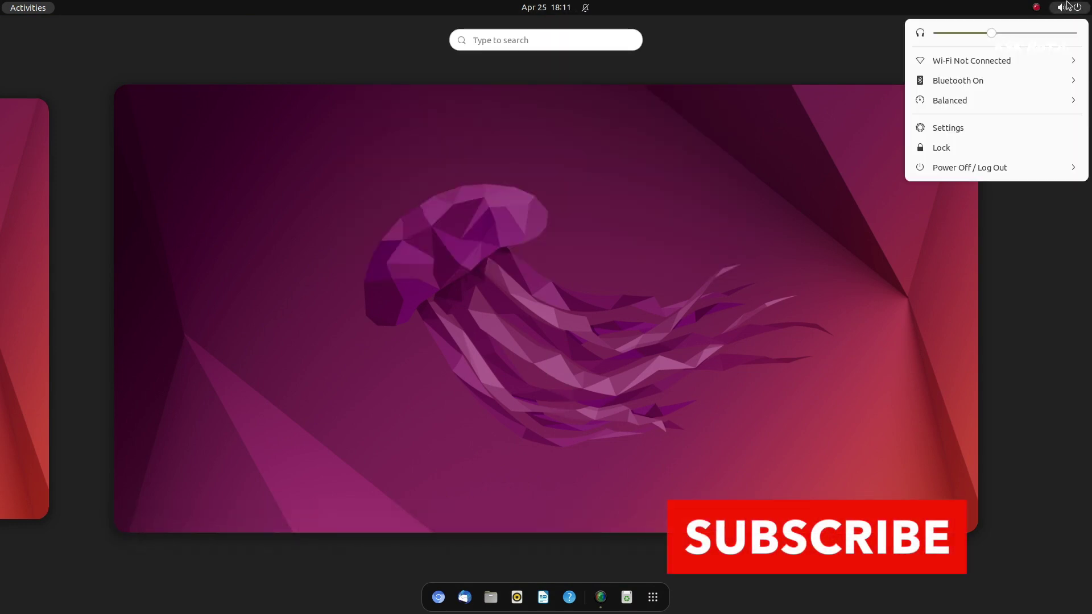
left_click(929, 104)
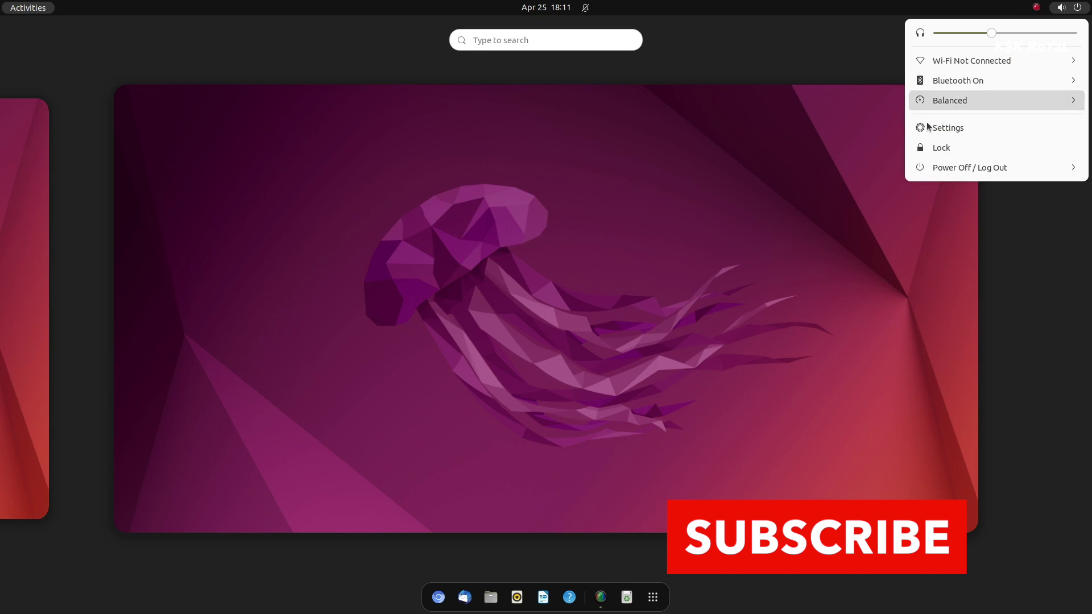
left_click(568, 255)
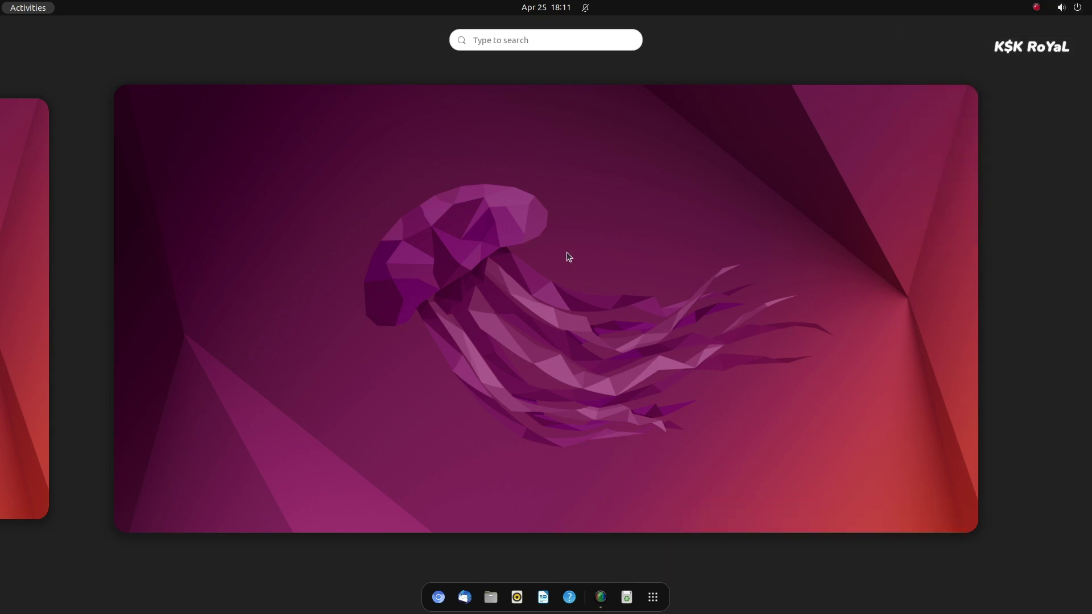
Open the full application grid and launch Settings
left_click(8, 13)
left_click(16, 13)
left_click(653, 595)
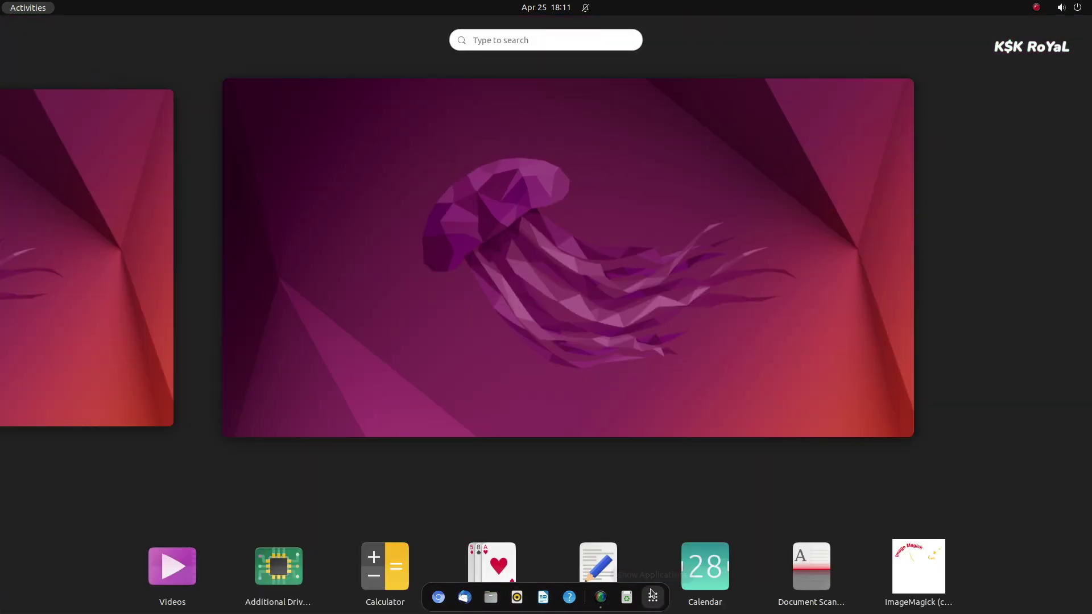
left_click(653, 596)
left_click(653, 597)
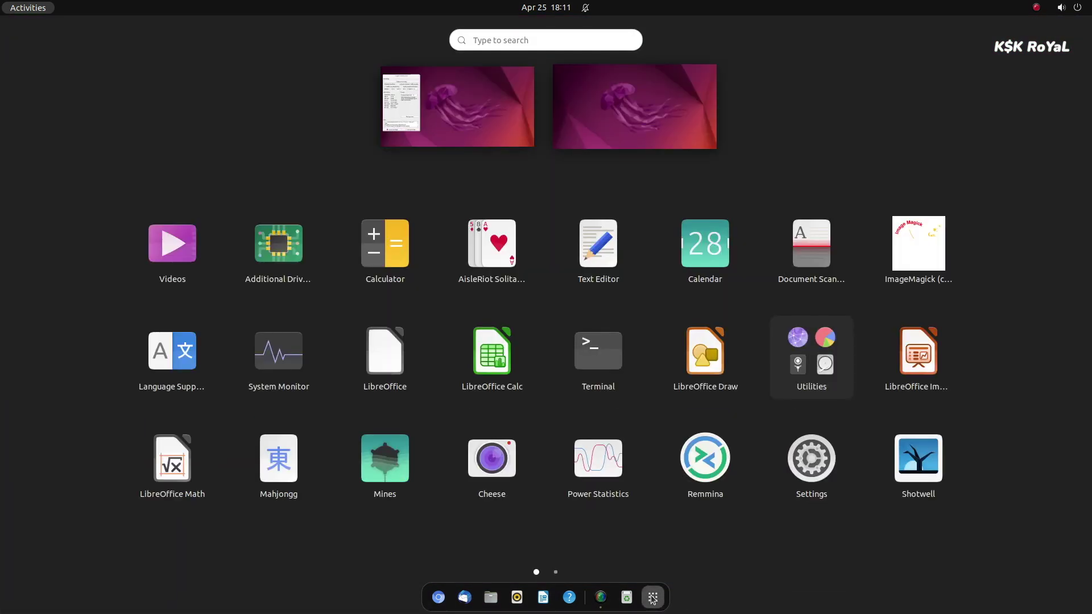
left_click(653, 598)
left_click(652, 597)
left_click(652, 597)
left_click(652, 598)
left_click(795, 475)
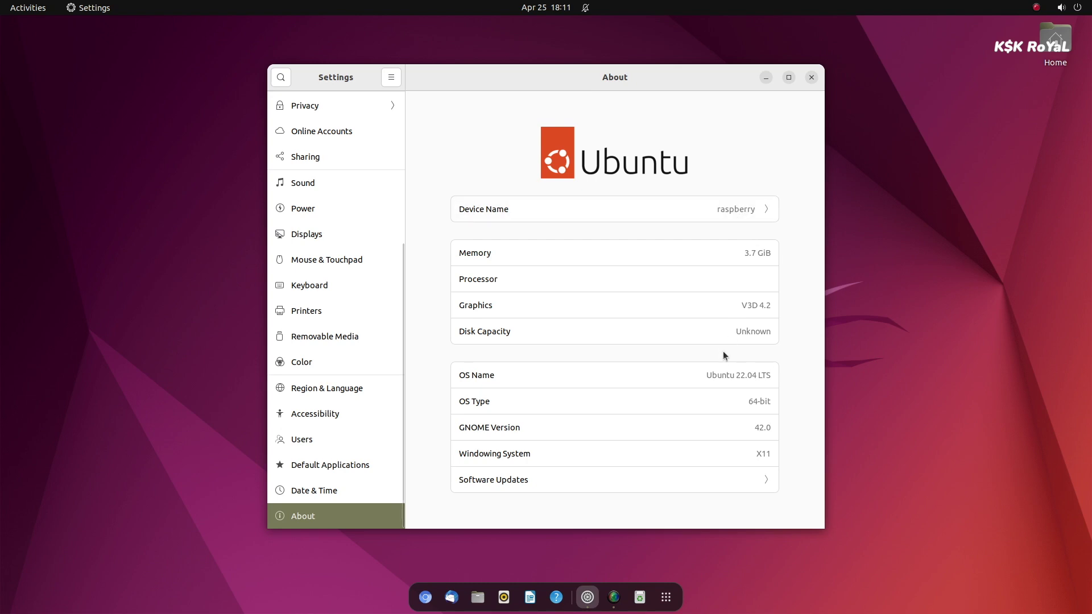
Select the OS Name Ubuntu 22.04 LTS in About, then run neofetch in a terminal
triple_click(725, 374)
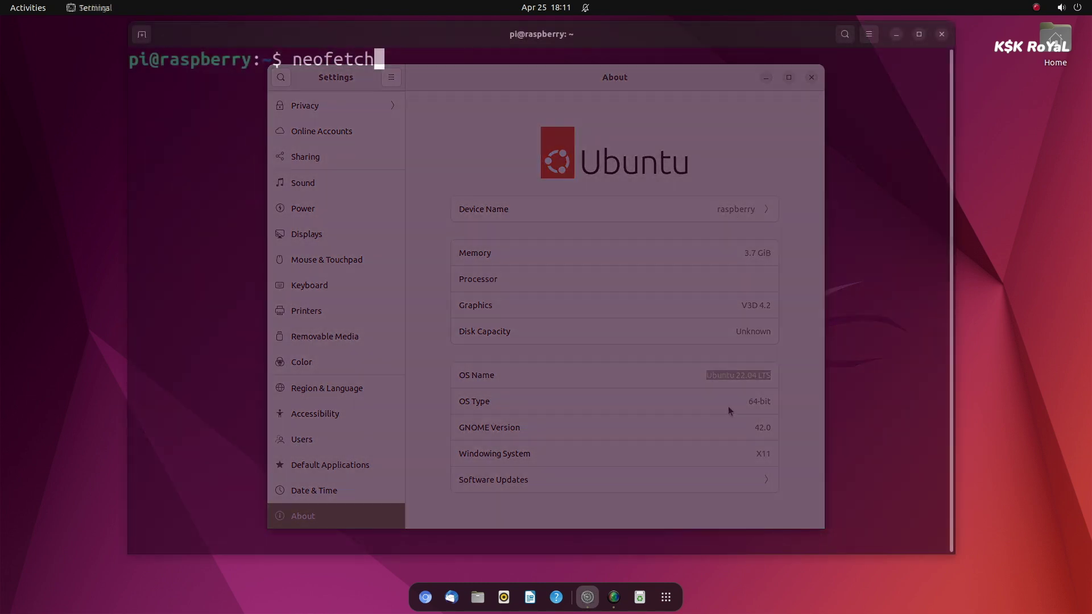
key("Return")
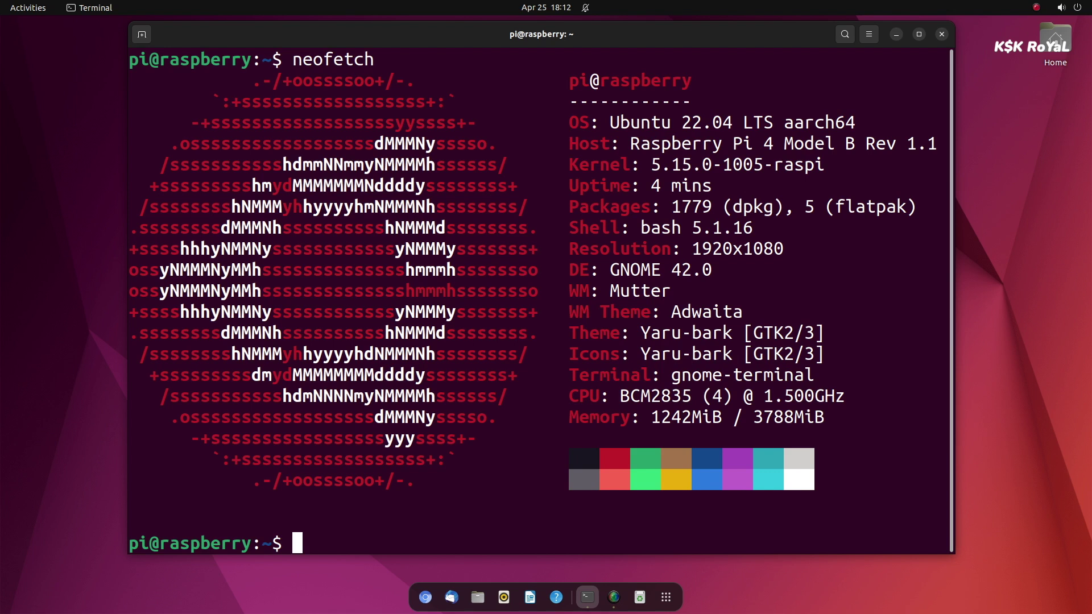
Highlight the OS, kernel, 4-minute uptime and package count in the neofetch output
left_click_drag(869, 119, 929, 144)
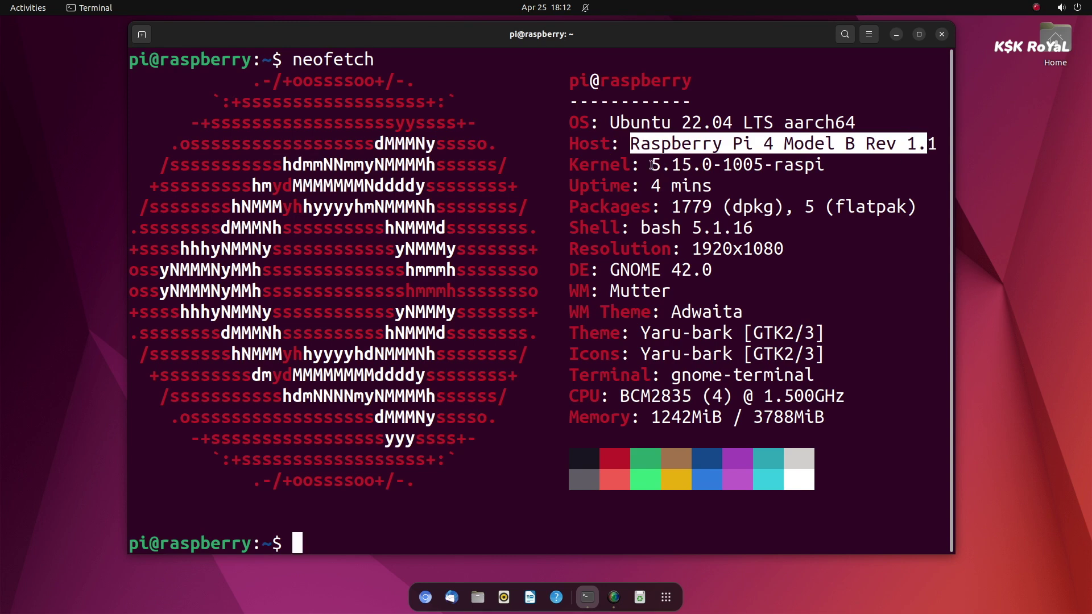
left_click_drag(653, 165, 818, 159)
left_click_drag(654, 191, 754, 185)
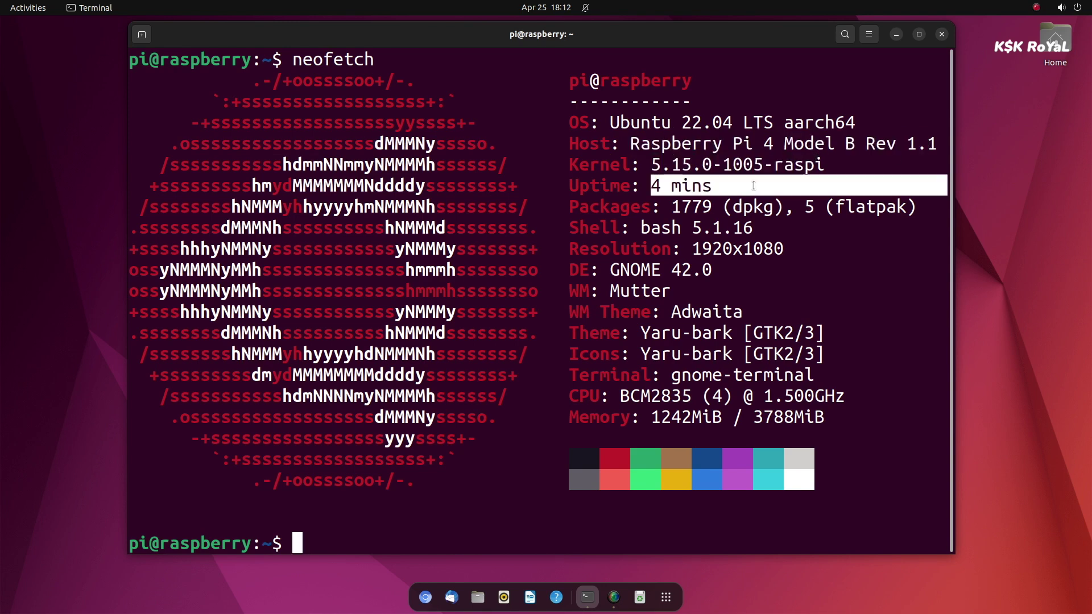
left_click_drag(672, 207, 903, 207)
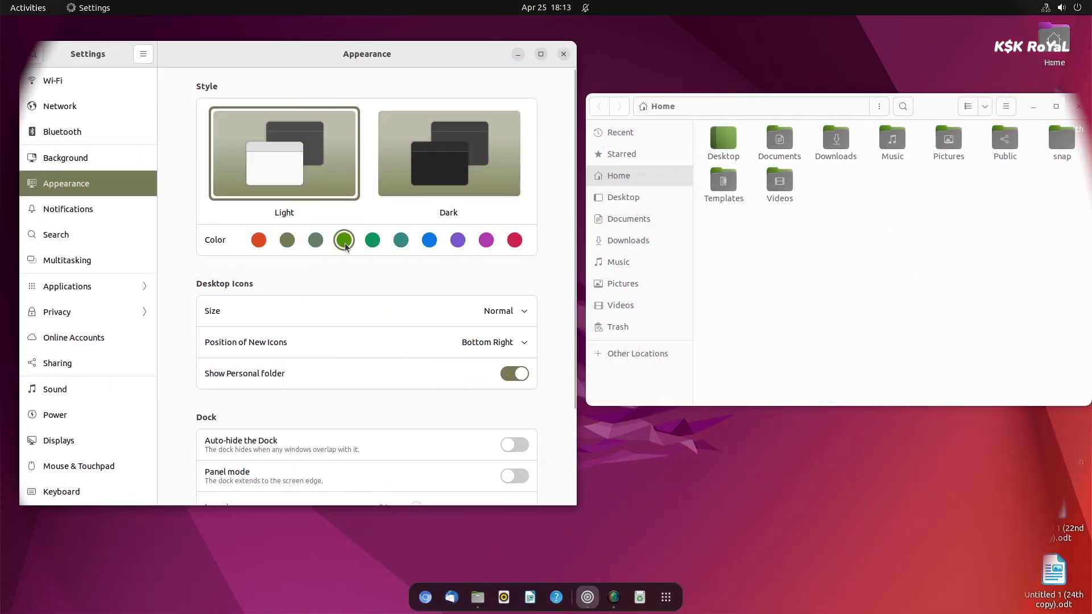
Change the Appearance accent colour to magenta
left_click(822, 228)
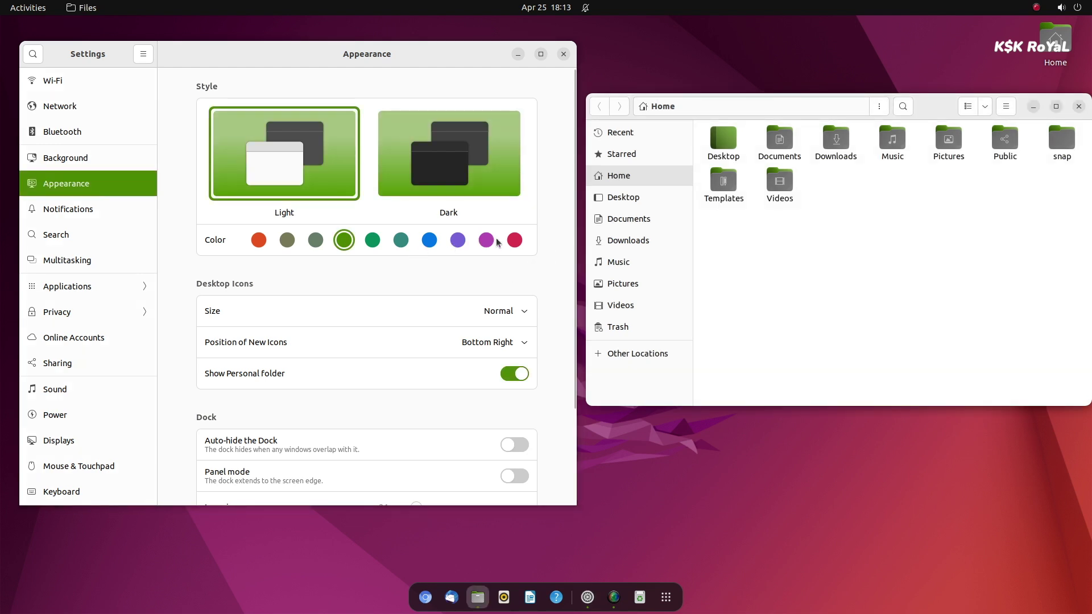
left_click(512, 245)
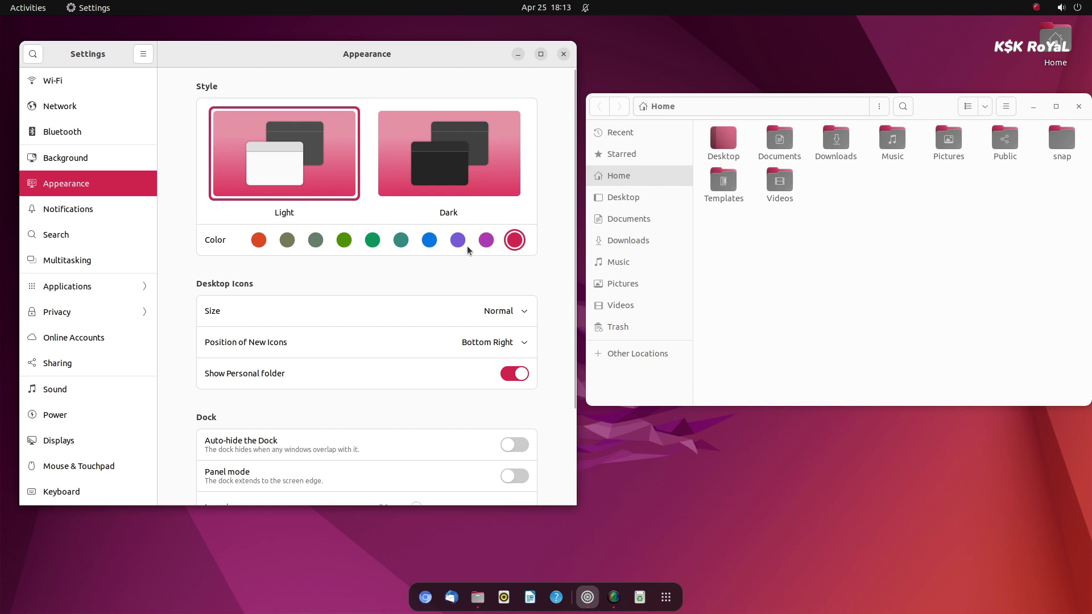
left_click(487, 240)
left_click(487, 181)
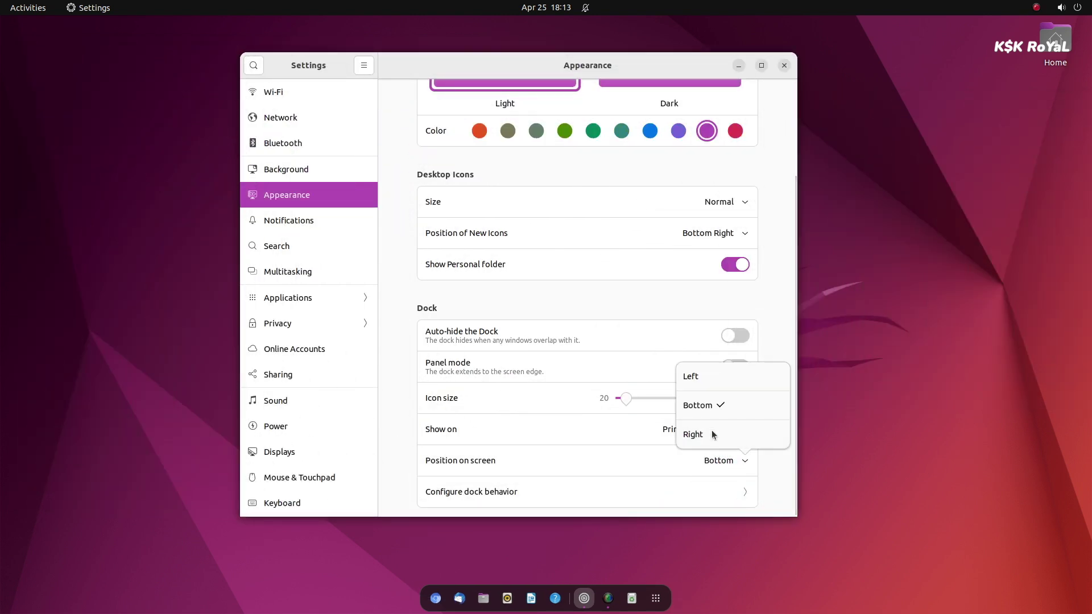
Place the dock on the left with icon size 28 and auto-hide on
left_click(707, 381)
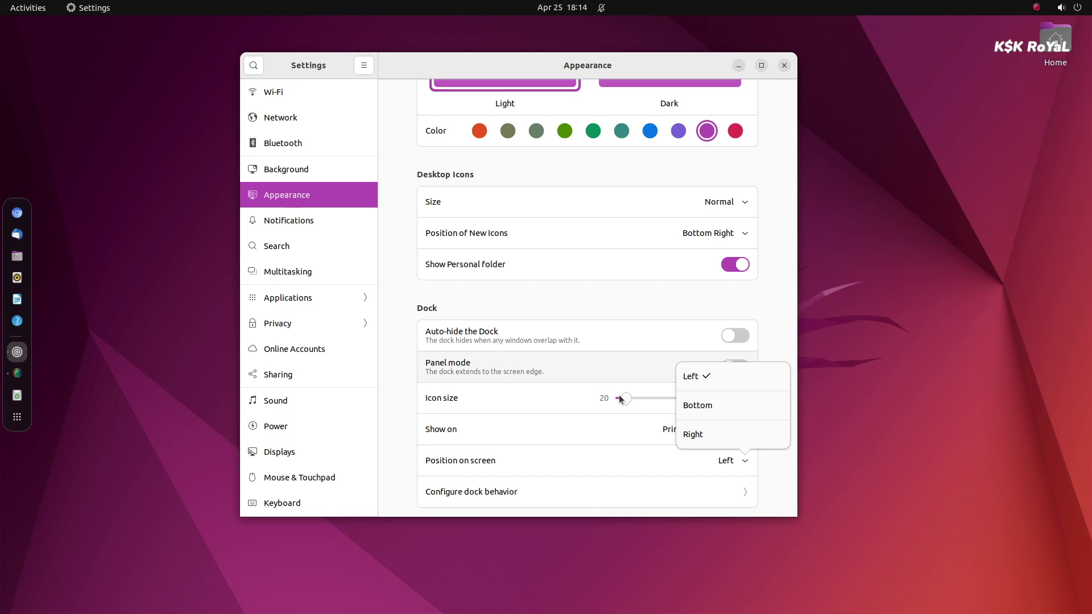
left_click_drag(625, 398, 646, 398)
left_click(735, 335)
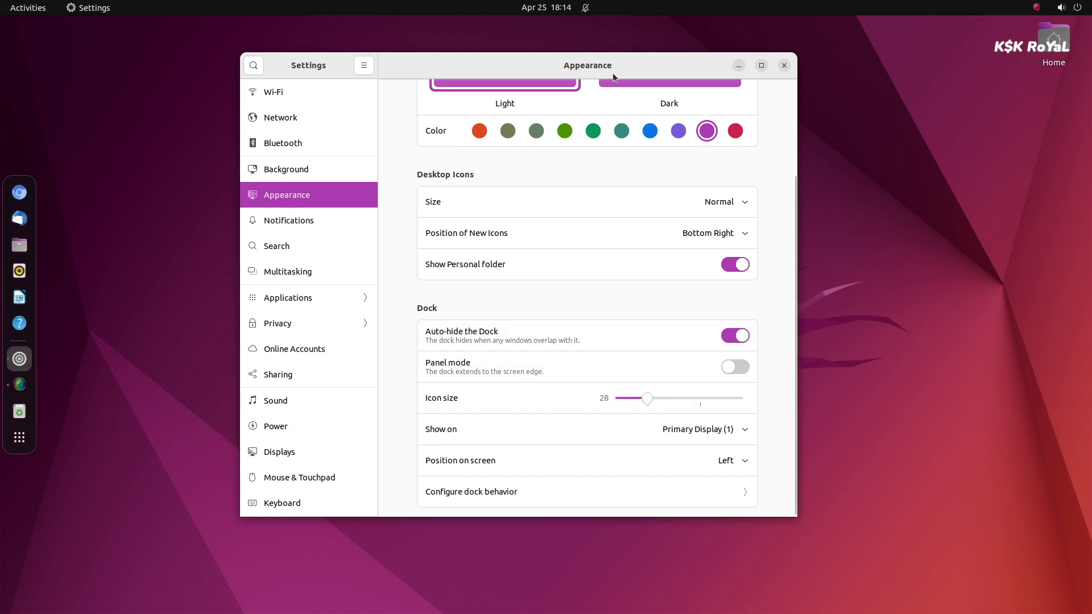
left_click_drag(595, 74, 351, 108)
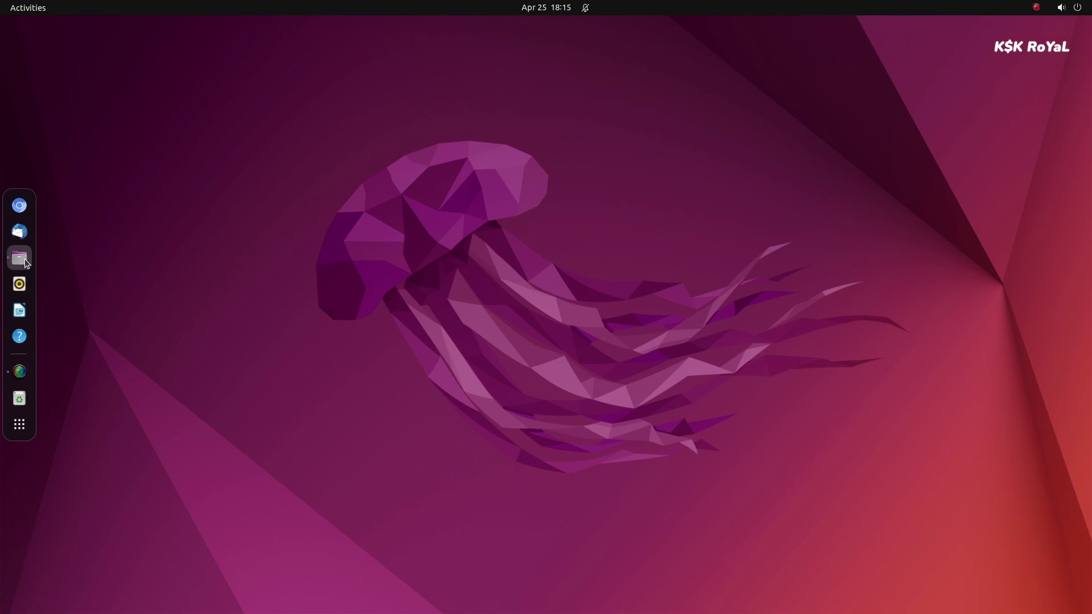
From Documents, move the copy, another copy and 27th copy files onto the desktop
left_click(25, 258)
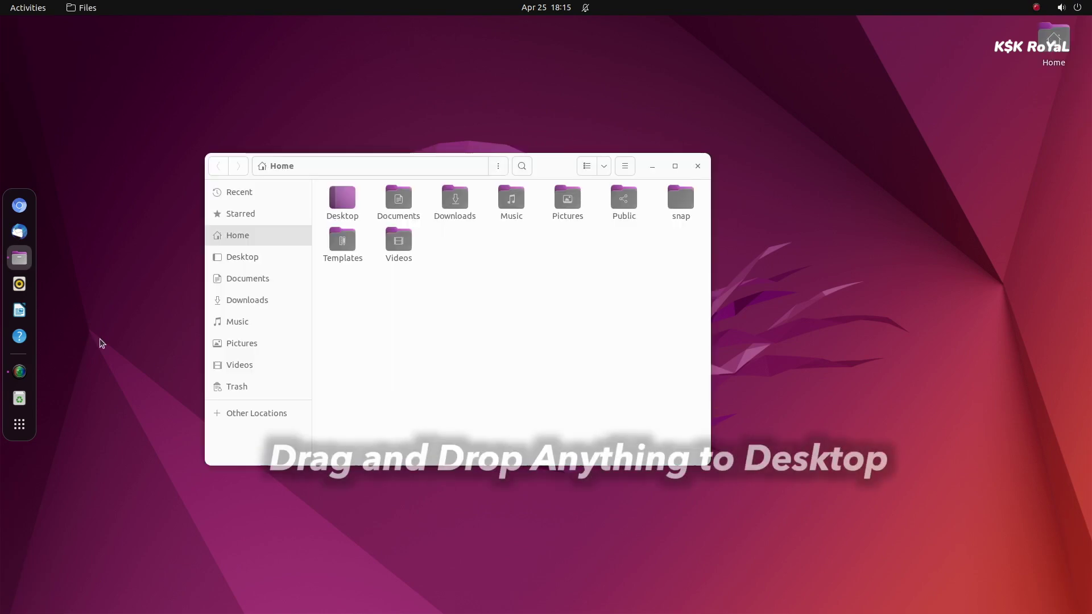
left_click(278, 280)
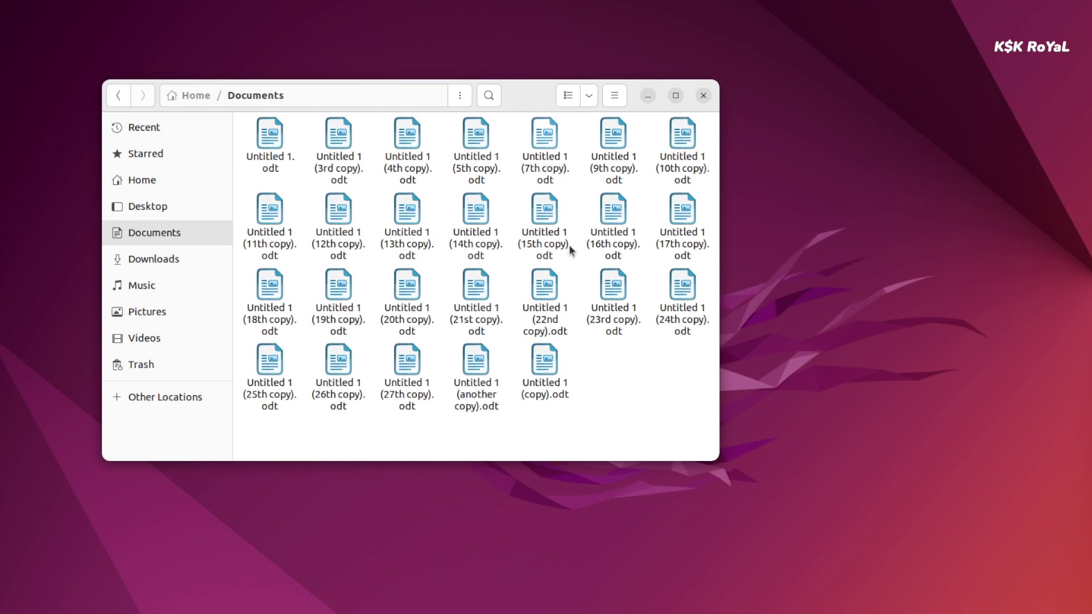
left_click_drag(582, 371, 415, 366)
left_click_drag(630, 357, 907, 46)
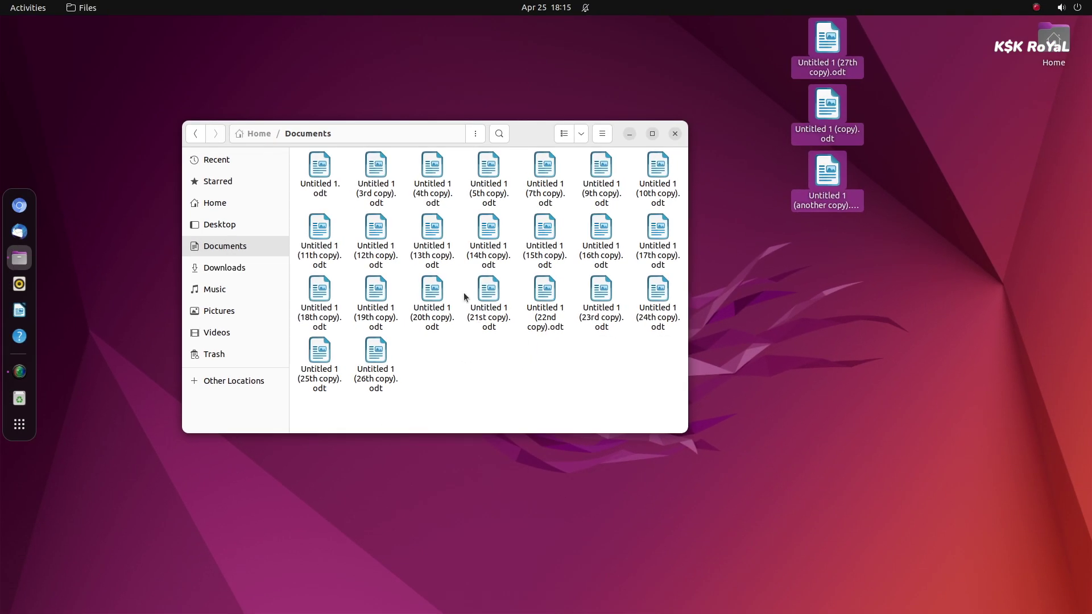
Move the 15th–17th and 22nd–24th Untitled 1 copies onto the desktop
left_click_drag(651, 356, 534, 231)
left_click_drag(600, 265, 820, 327)
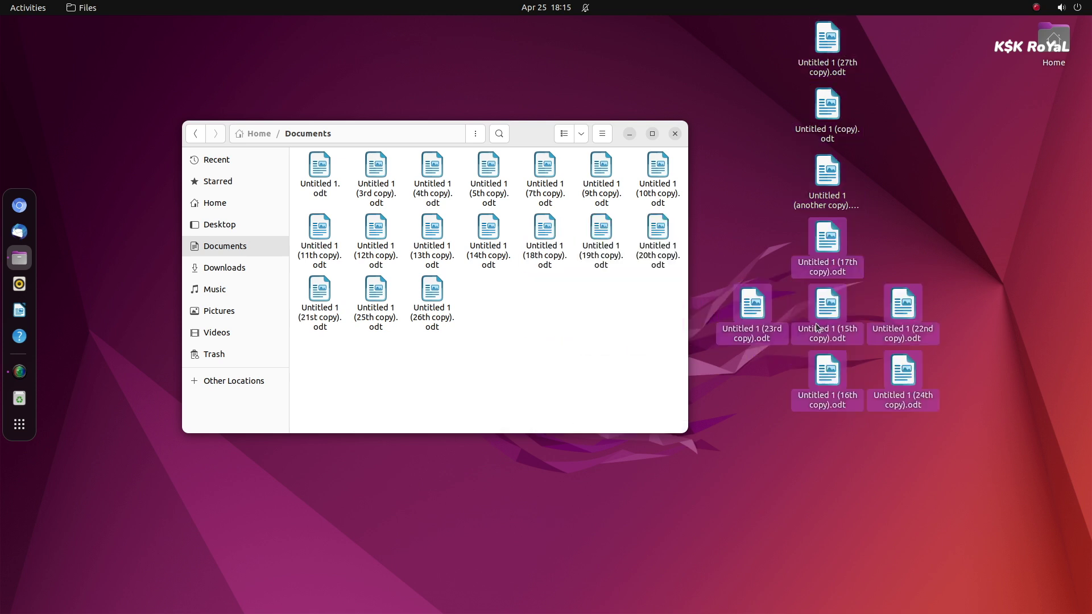
left_click_drag(823, 235, 554, 344)
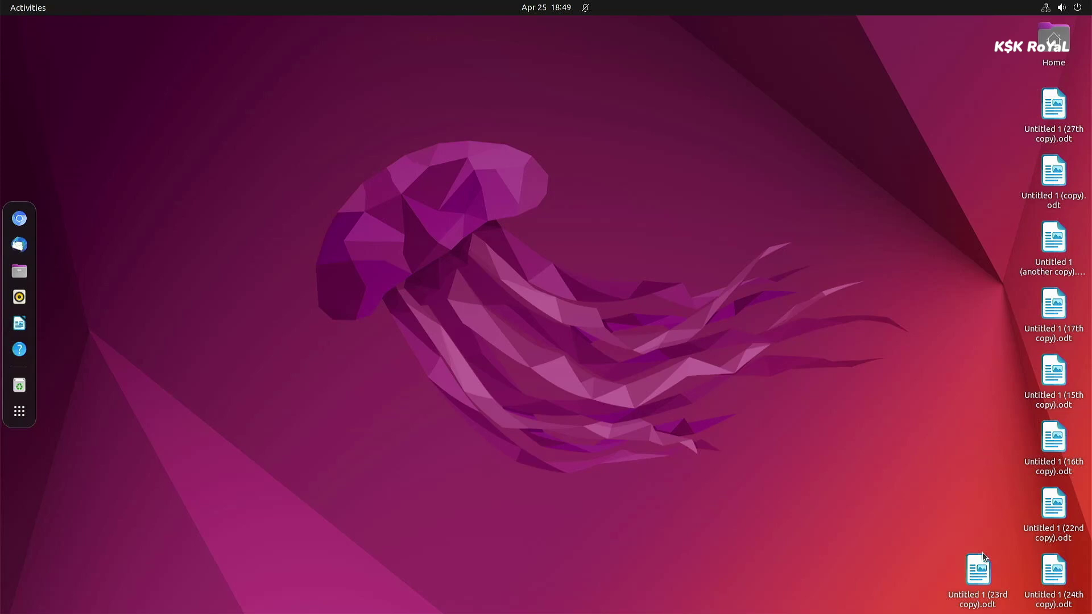
In a new, enlarged terminal, run 'snap list' and then 'sudo apt purge snapd'
key("ctrl+alt+t")
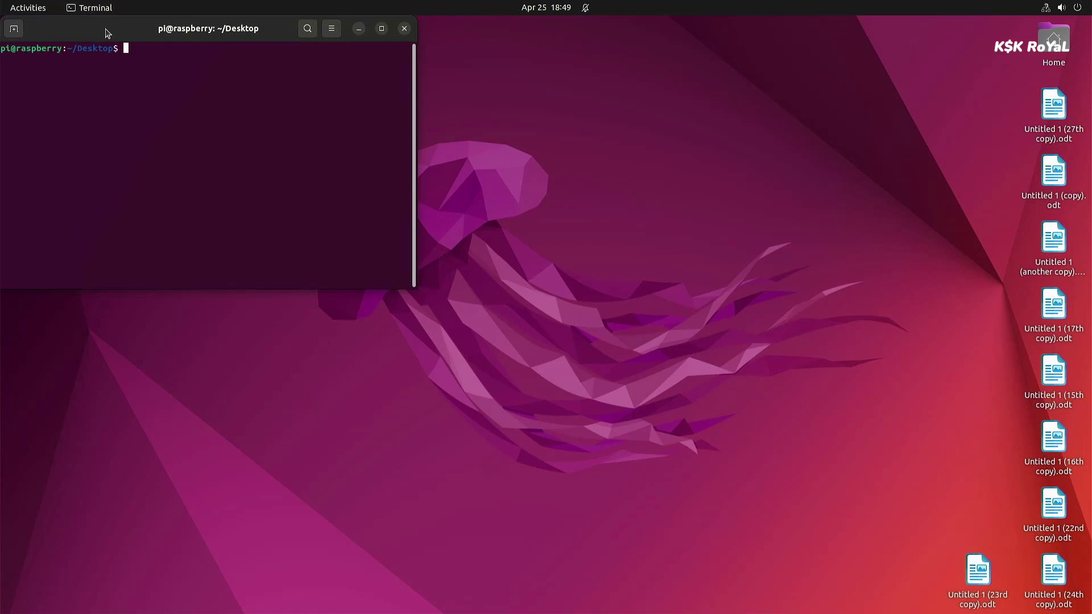
left_click_drag(107, 33, 219, 107)
key("ctrl+plus")
key("ctrl+plus")
key("ctrl+plus")
type("sna")
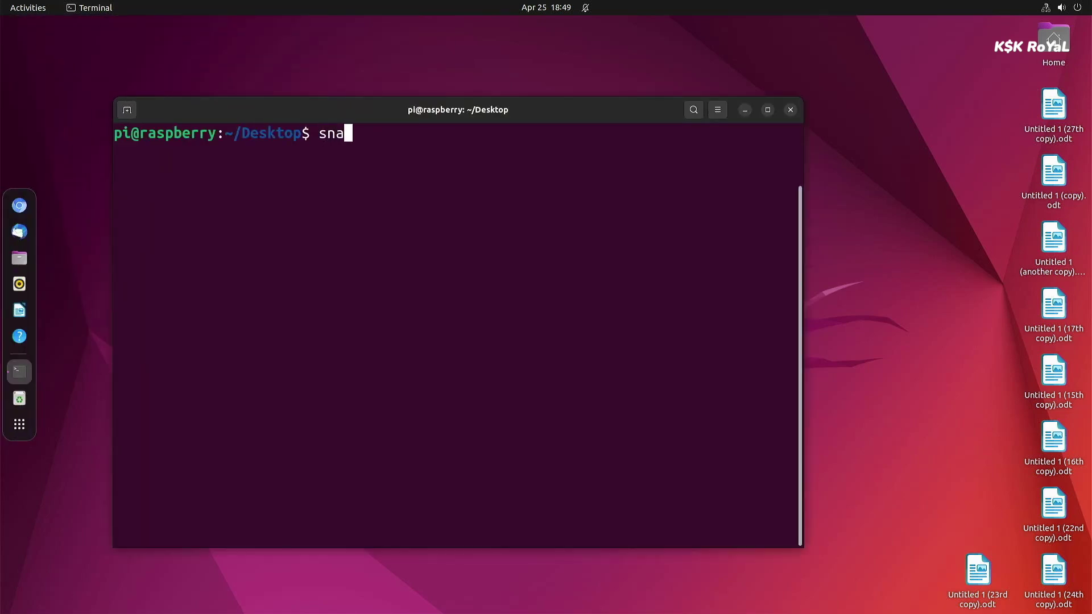
type("p list")
key("Return")
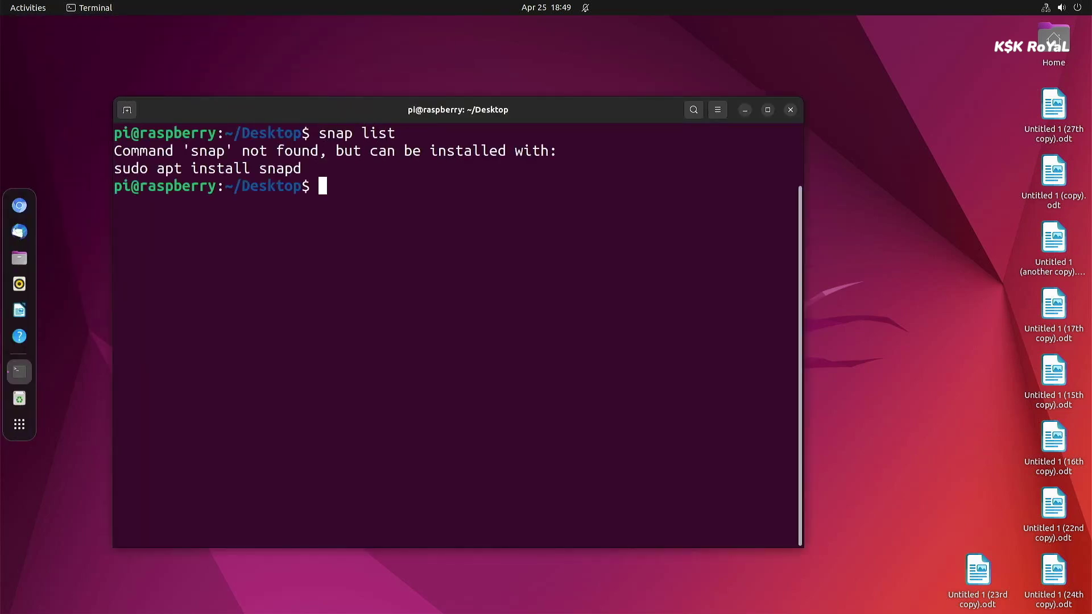
type("sudo apt purge snapd")
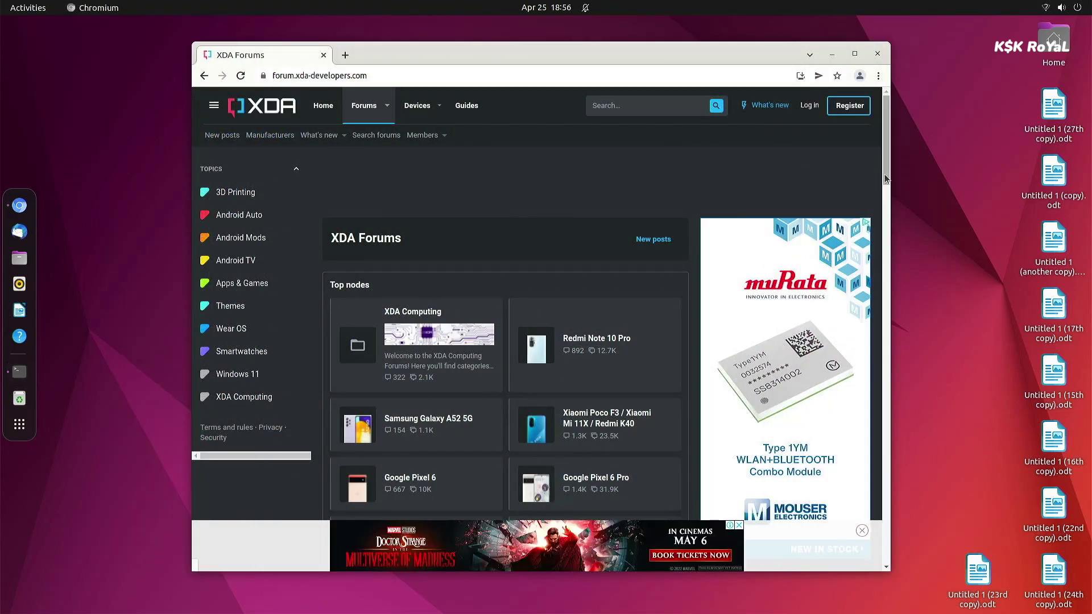
mouse_move(886, 174)
left_mouse_down()
mouse_move(884, 285)
mouse_move(887, 171)
left_mouse_up()
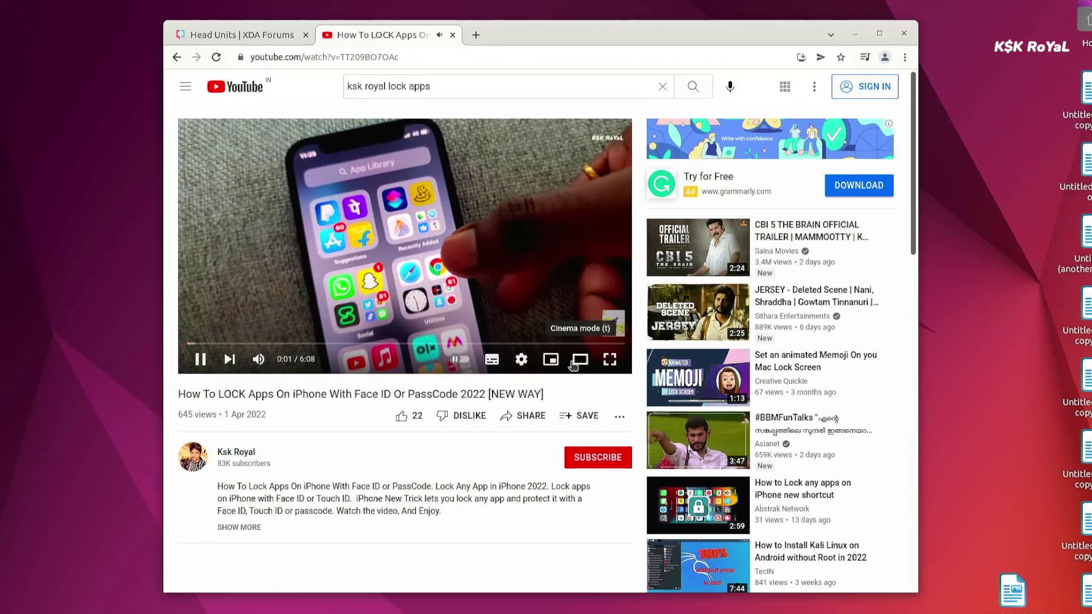
Switch the YouTube video to cinema mode and pick a resolution under Quality
left_click(571, 362)
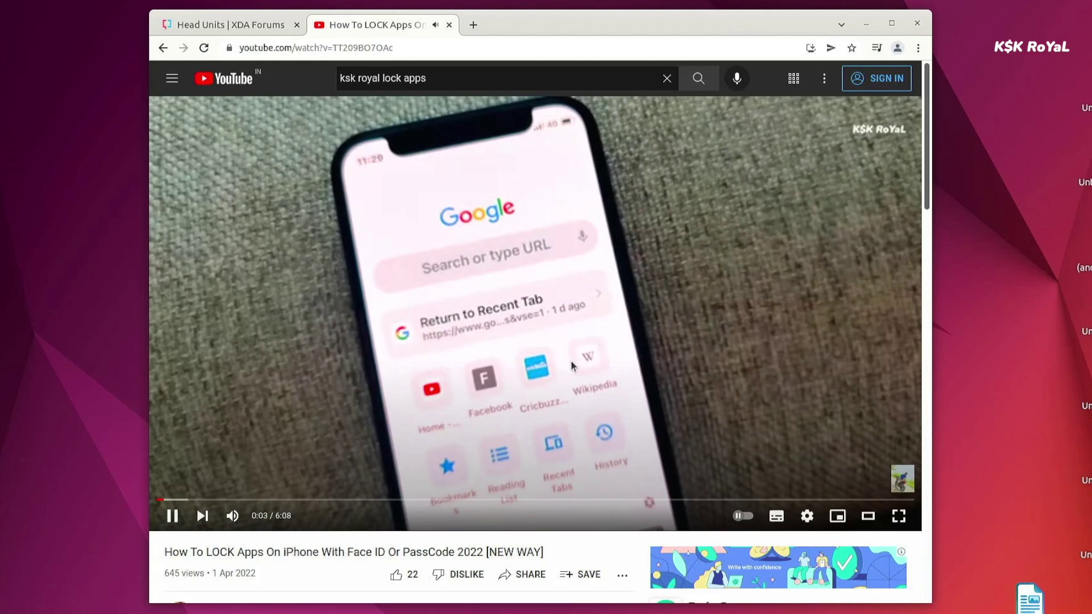
left_click(807, 515)
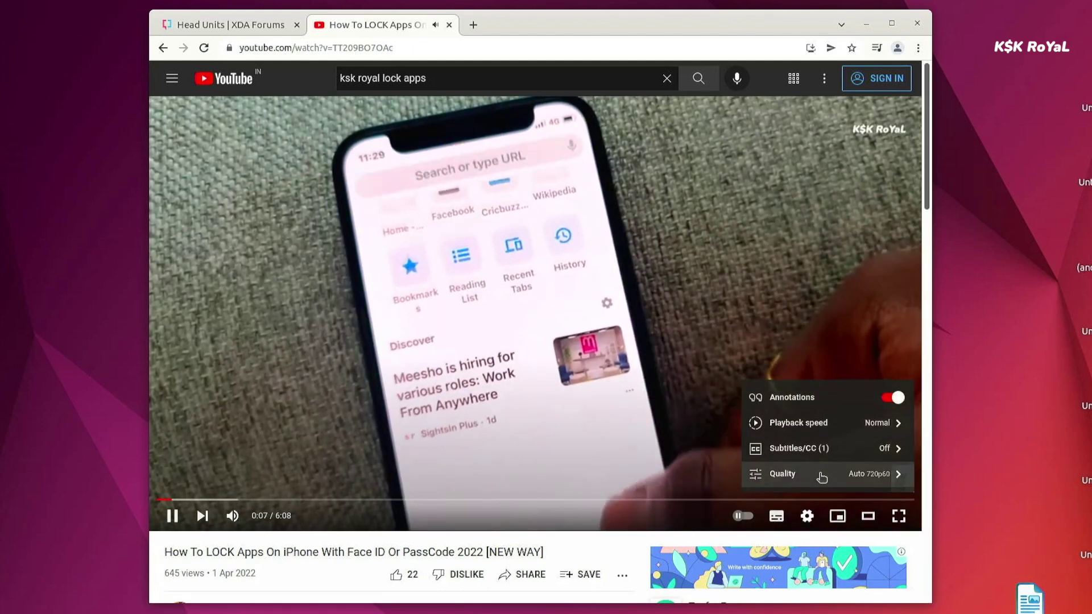
left_click(822, 474)
left_click(792, 356)
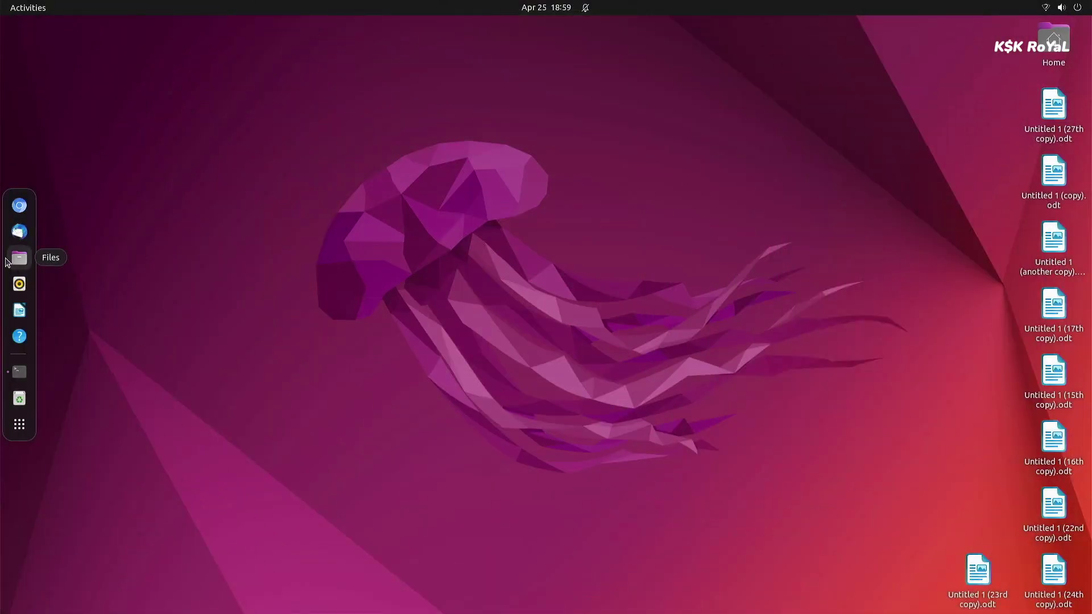
Launch Files, Rhythmbox and LibreOffice Writer from the dock, then bring Rhythmbox and the terminal forward
left_click(19, 259)
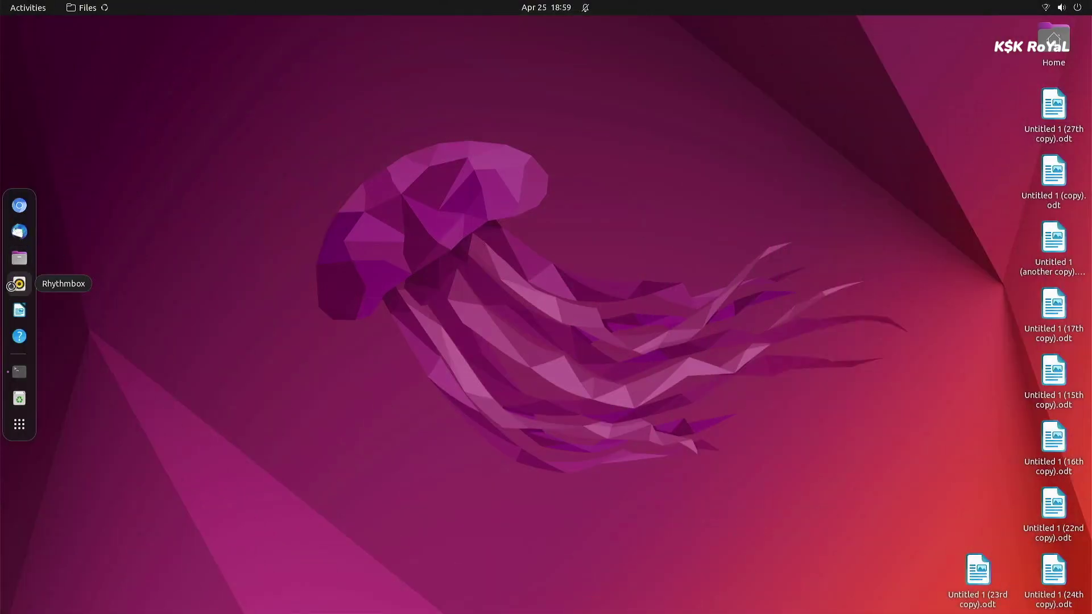
left_click(15, 285)
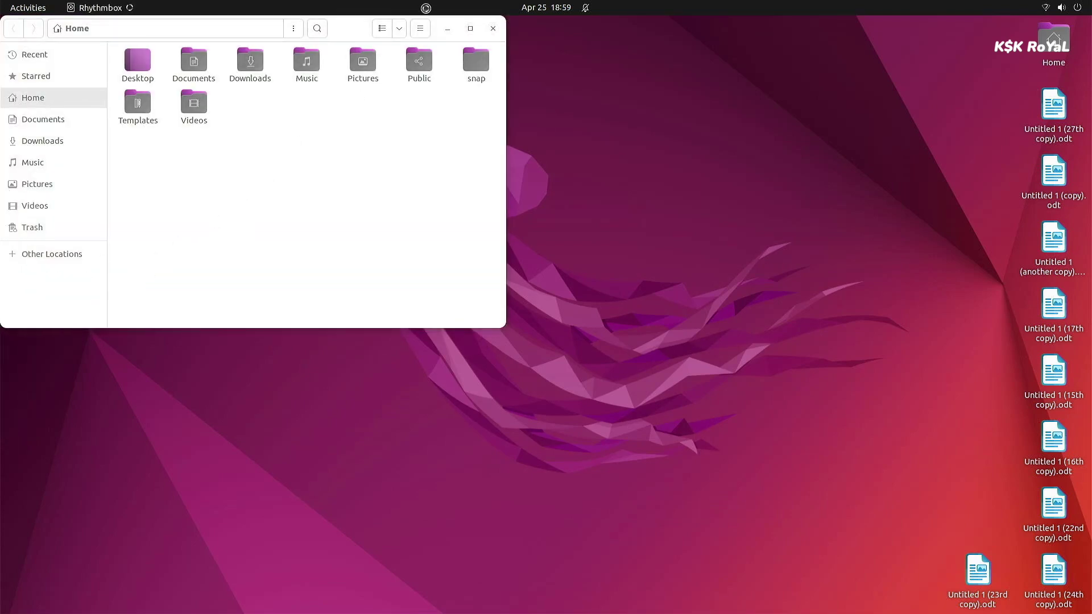
left_click_drag(358, 31, 723, 102)
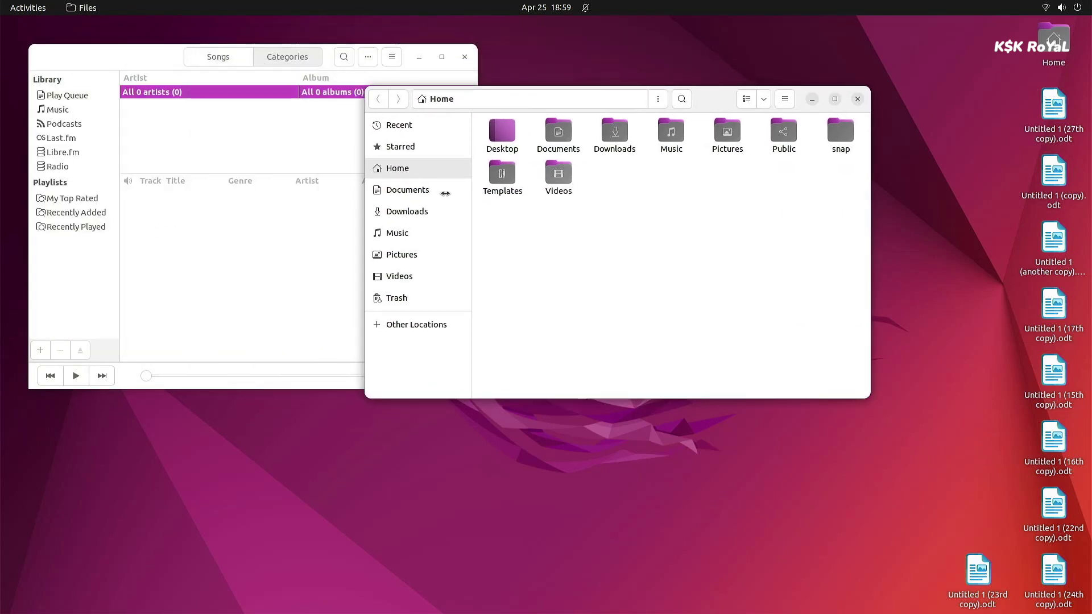
mouse_move(2, 345)
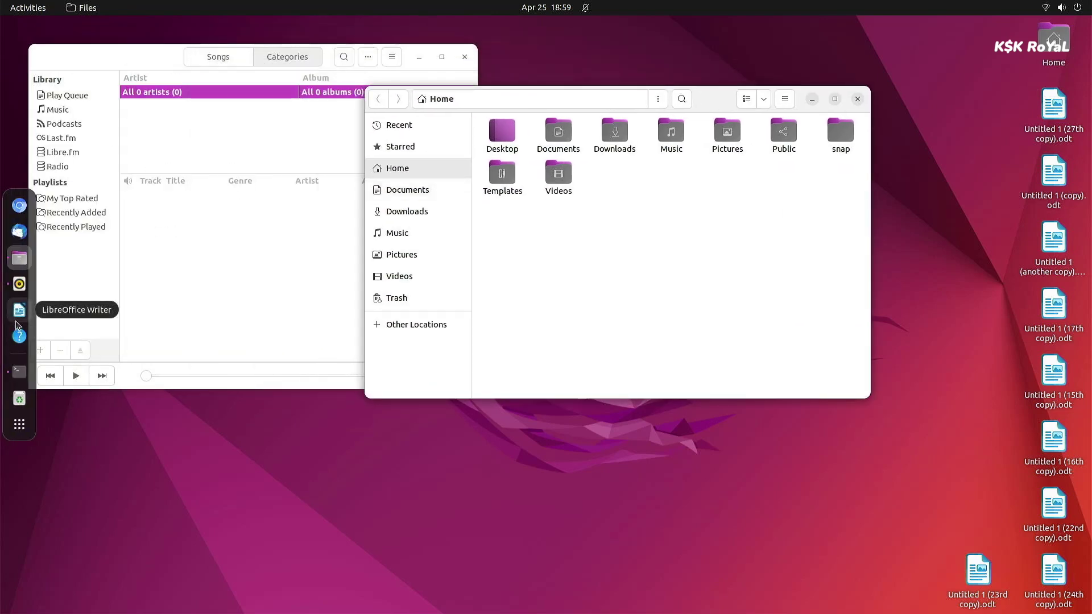
left_click(18, 312)
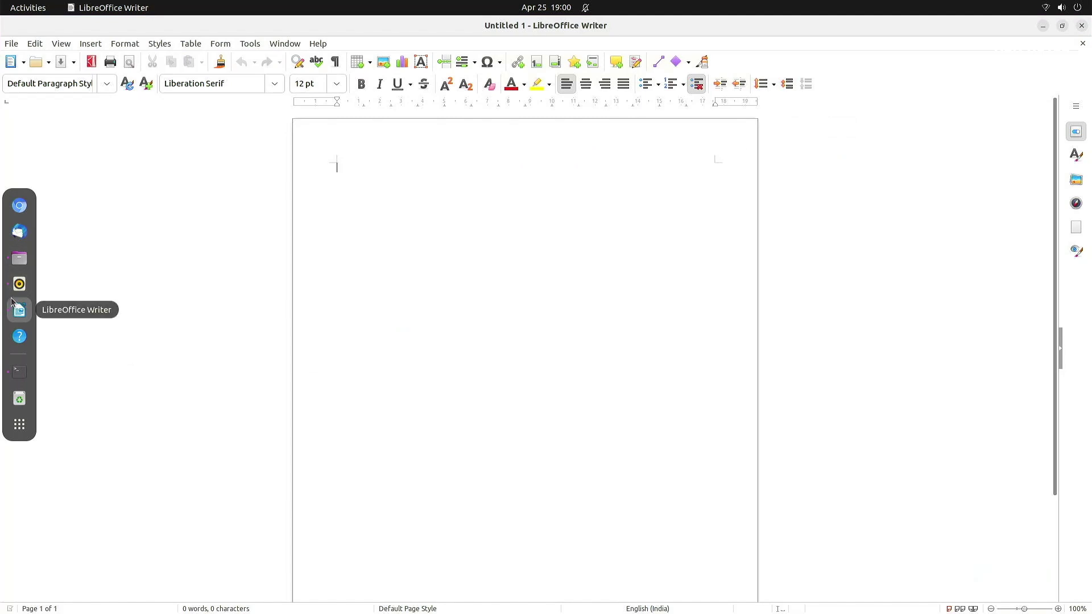
left_click(15, 291)
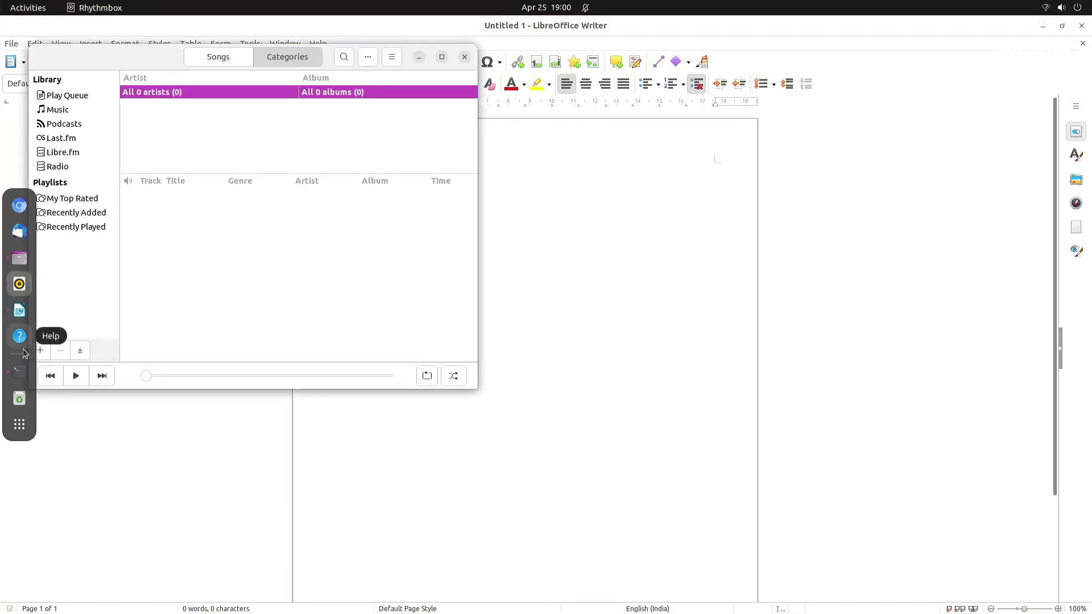
left_click(19, 371)
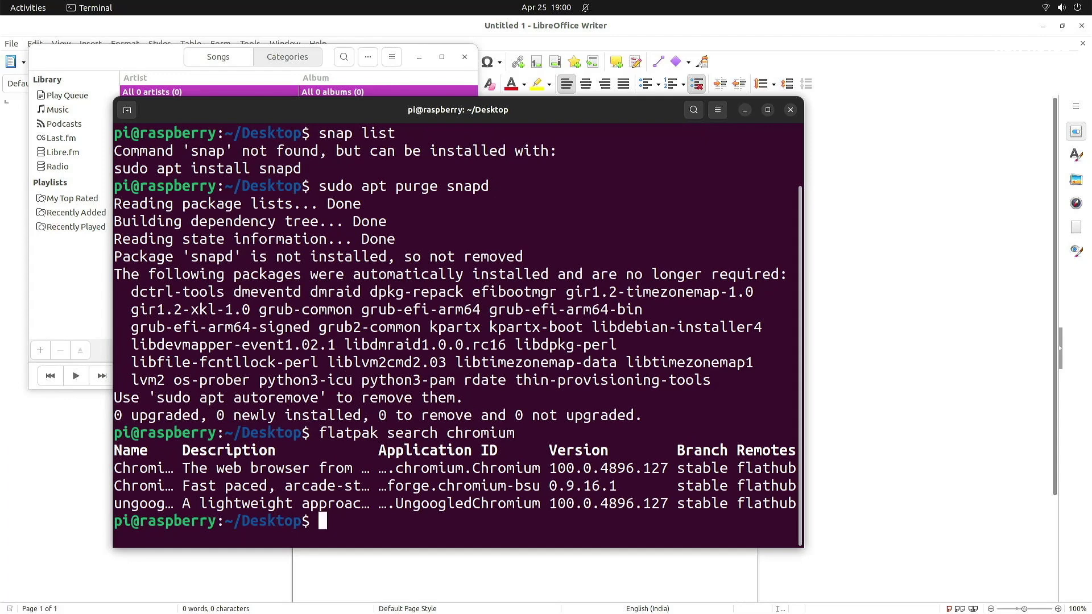
Clear the terminal, run sudo htop, and browse the Activities workspaces
key("ctrl+l")
key("Return")
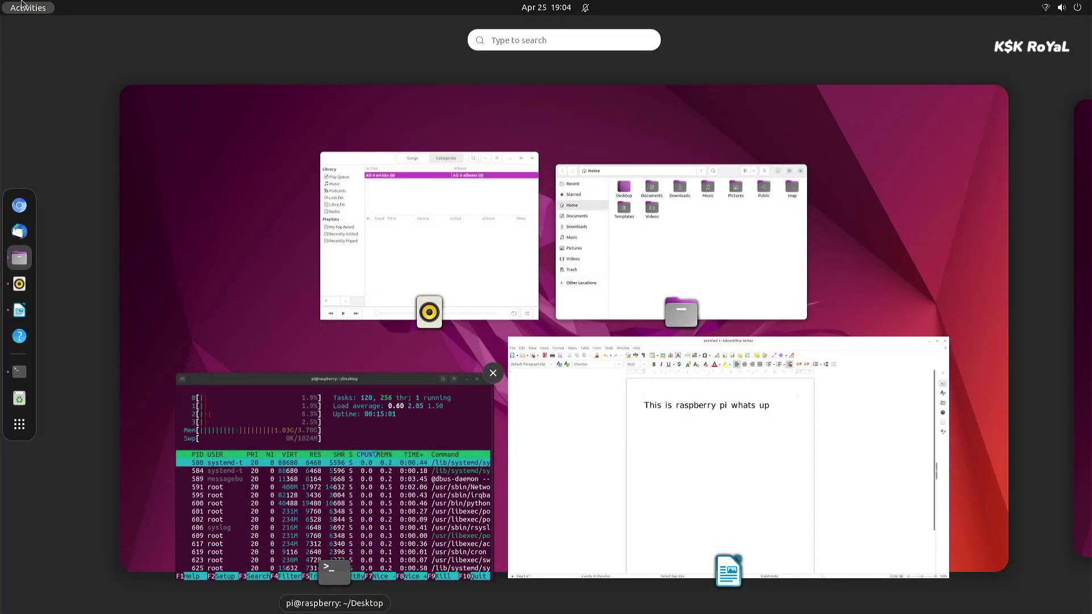
left_click(28, 7)
left_click(28, 7)
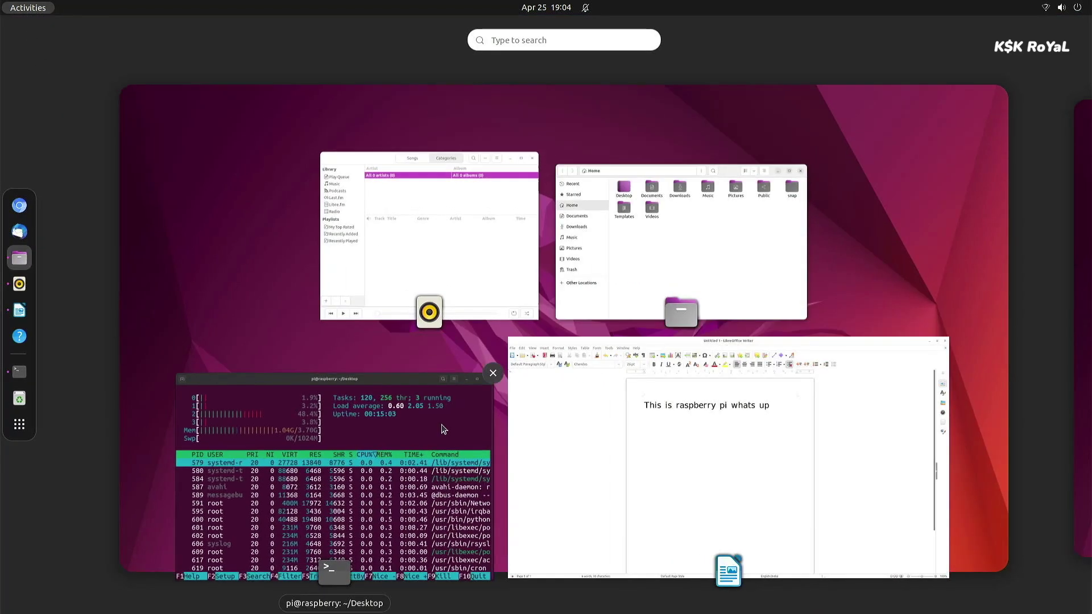
key("super")
key("super")
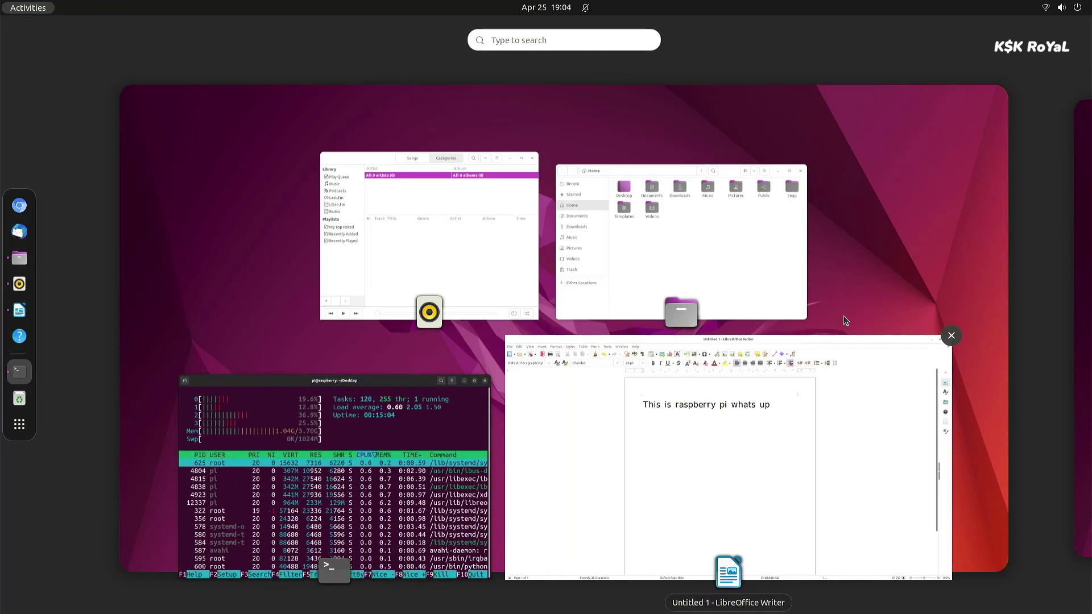
left_click(1072, 320)
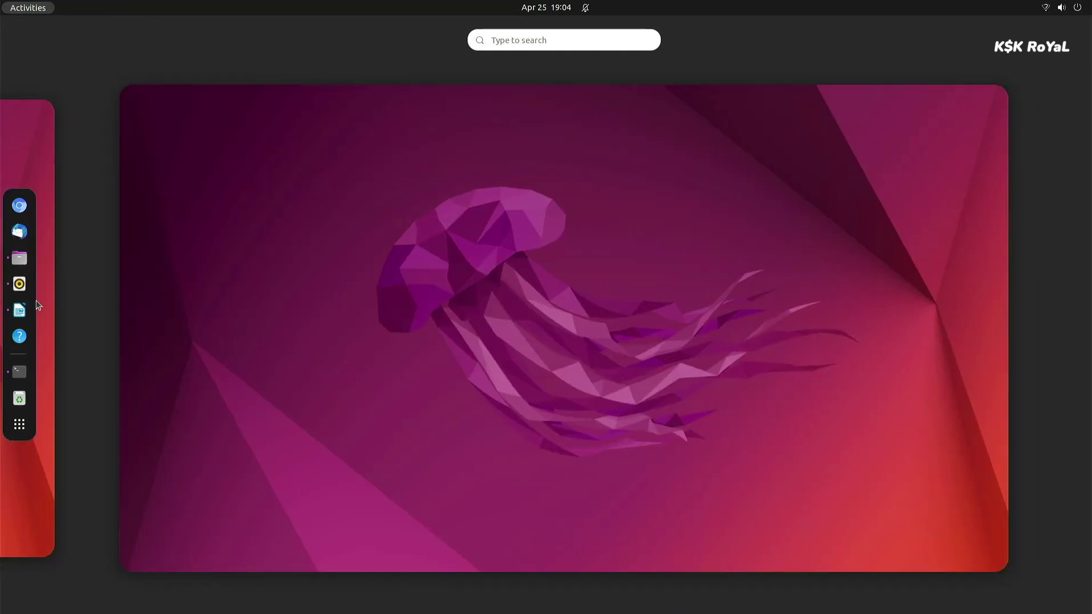
left_click(19, 371)
left_click(312, 434)
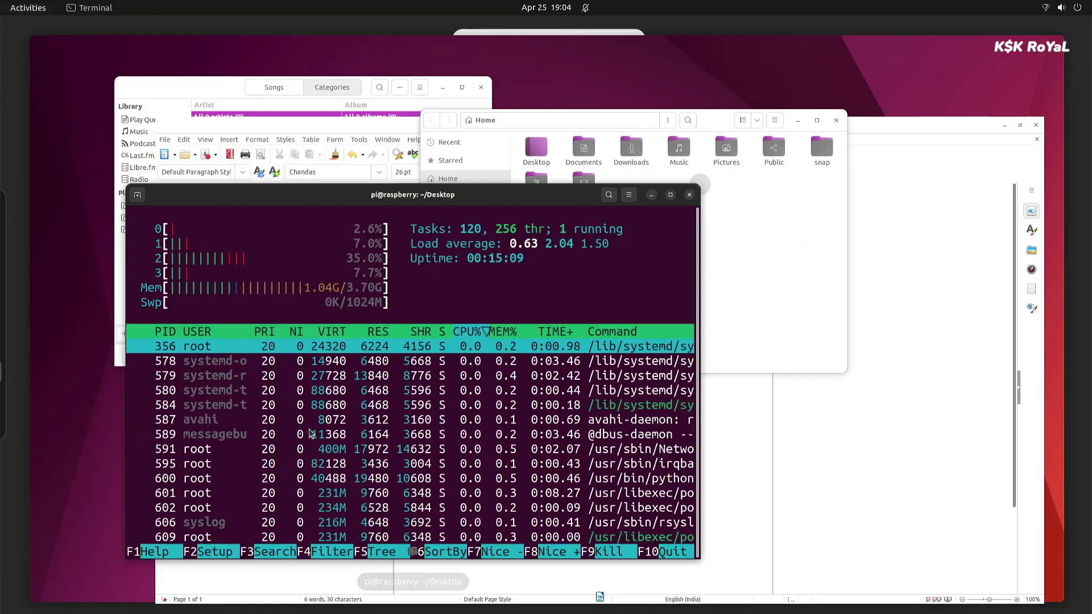
Quit htop, run lscpu, then clear the screen and run neofetch
key("q")
key("ctrl+l")
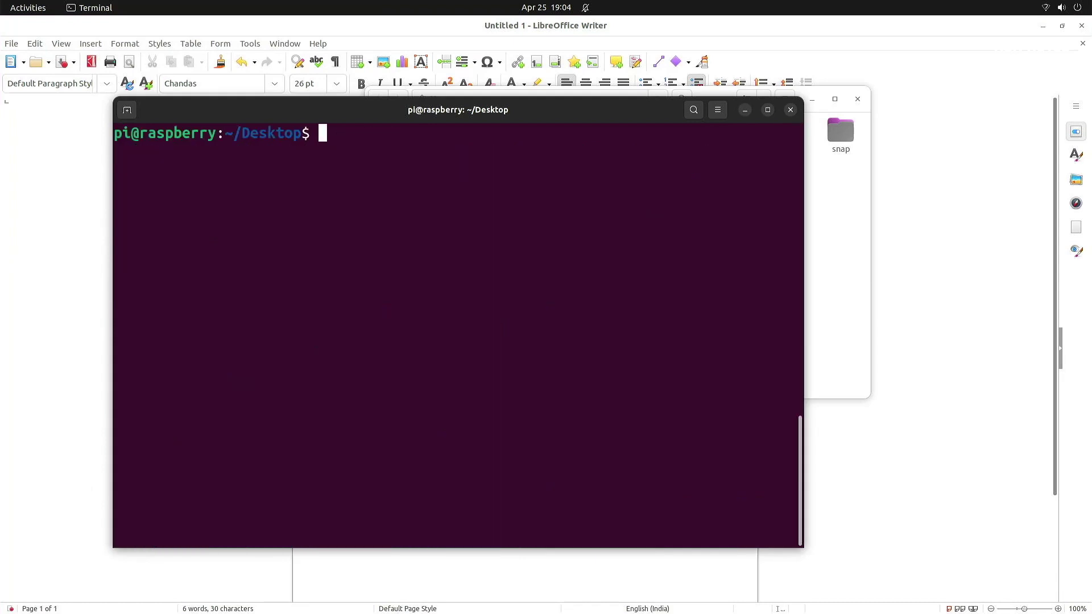
type("lscpu")
key("Return")
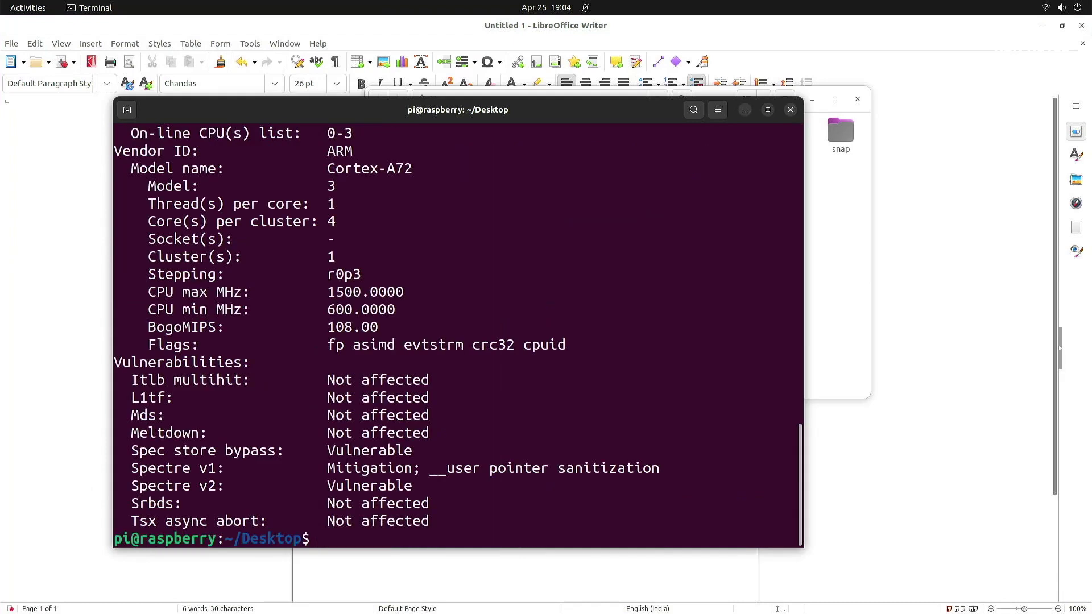
key("ctrl+l")
type("neofetch")
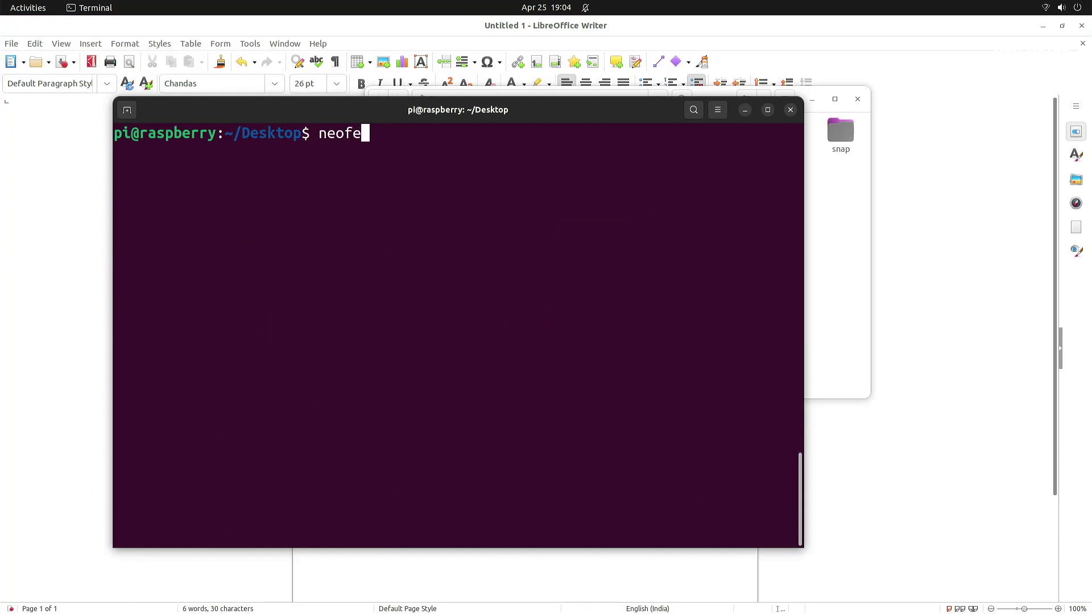
key("Return")
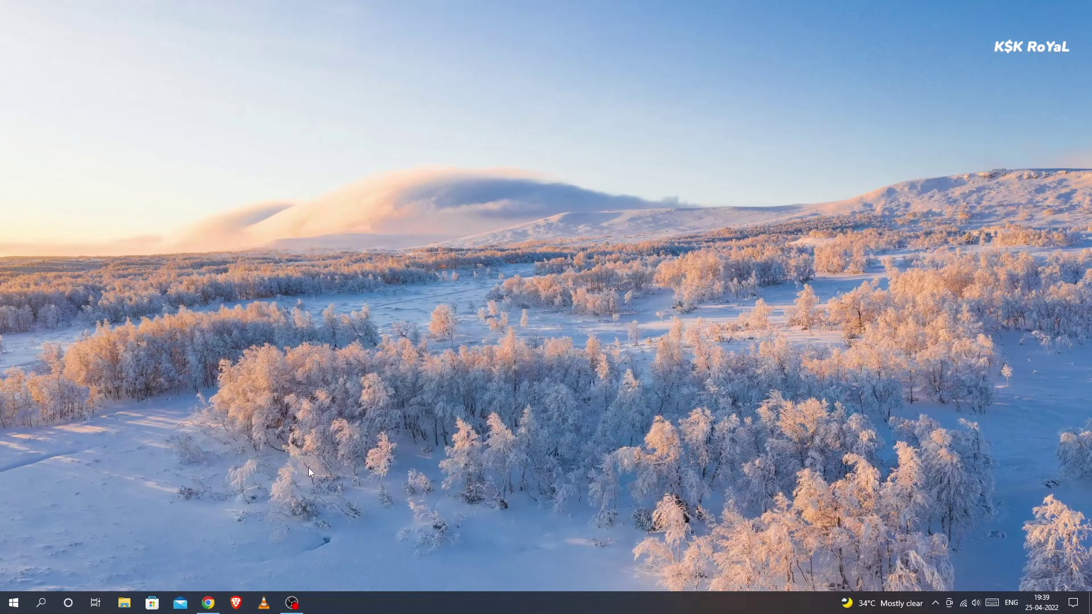
Go from ubuntu.com's Ubuntu Desktop downloads to the Raspberry Pi download page
left_click(208, 602)
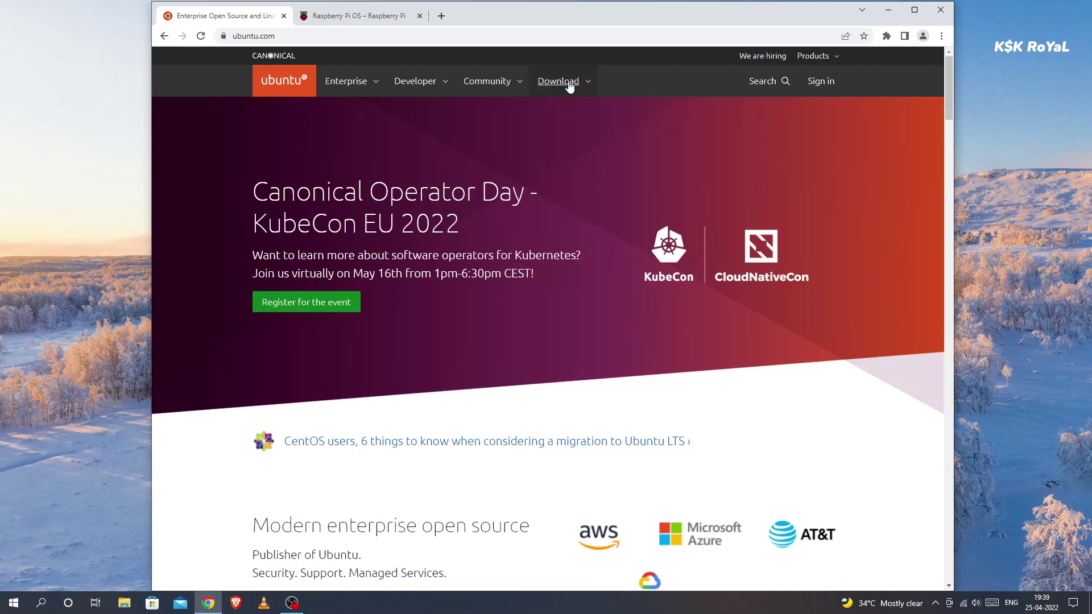
left_click(558, 87)
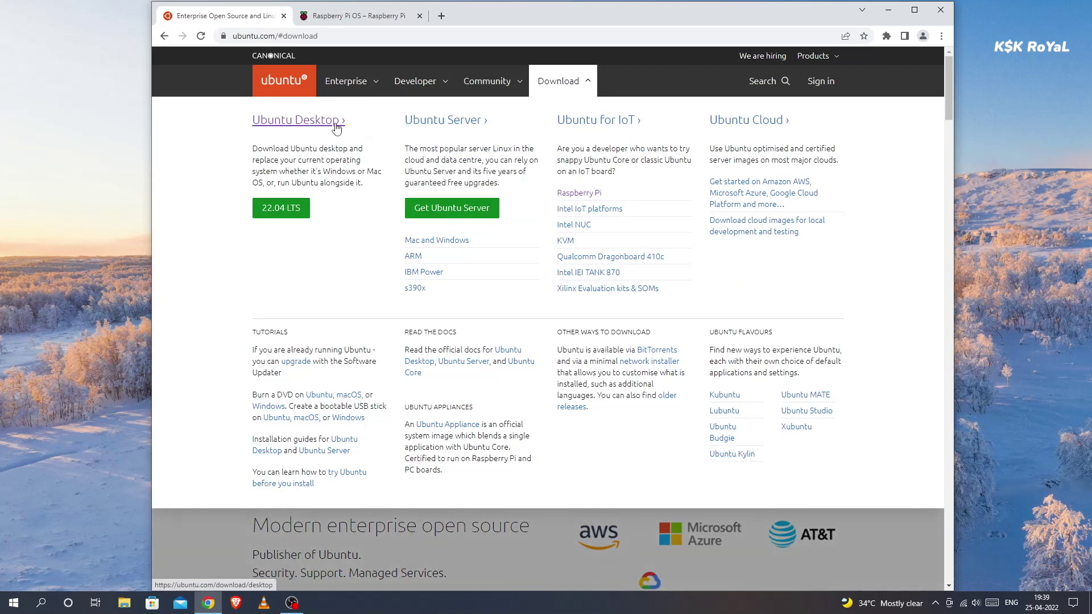
left_click(327, 122)
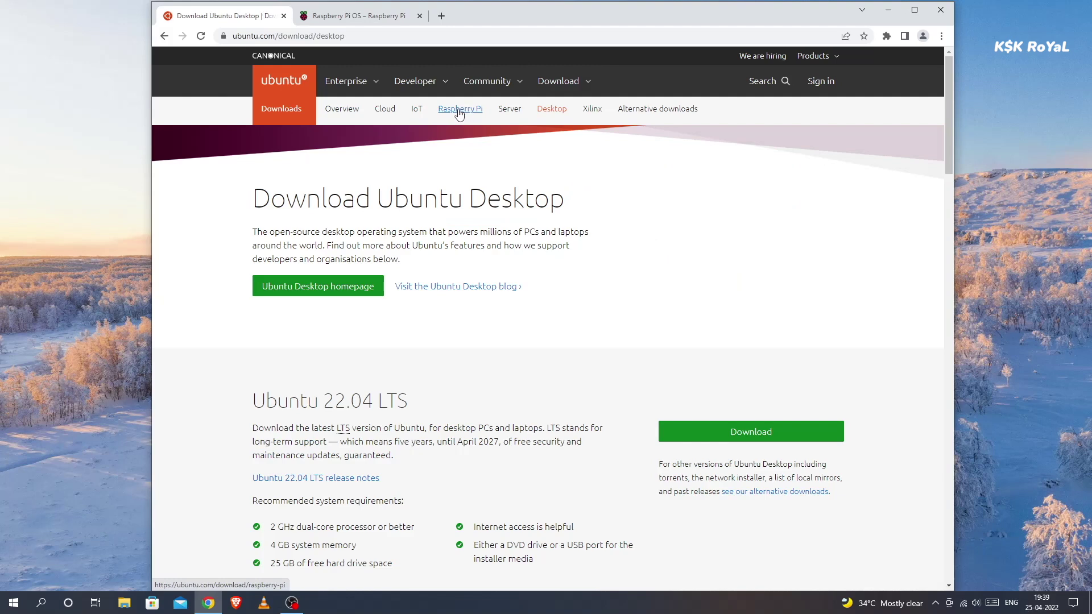
left_click(460, 111)
Highlight the Ubuntu Desktop 22.04 LTS heading and the Raspberry Pi 4, 400 and CM4 boards
triple_click(357, 206)
scroll(364, 210, "down", 2)
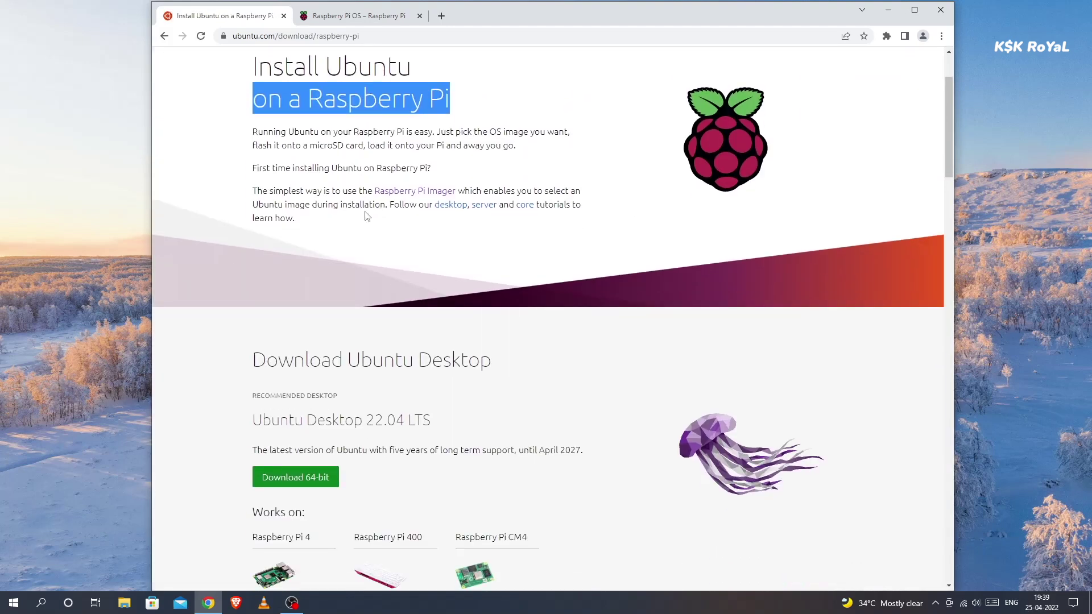
left_click_drag(249, 80, 449, 101)
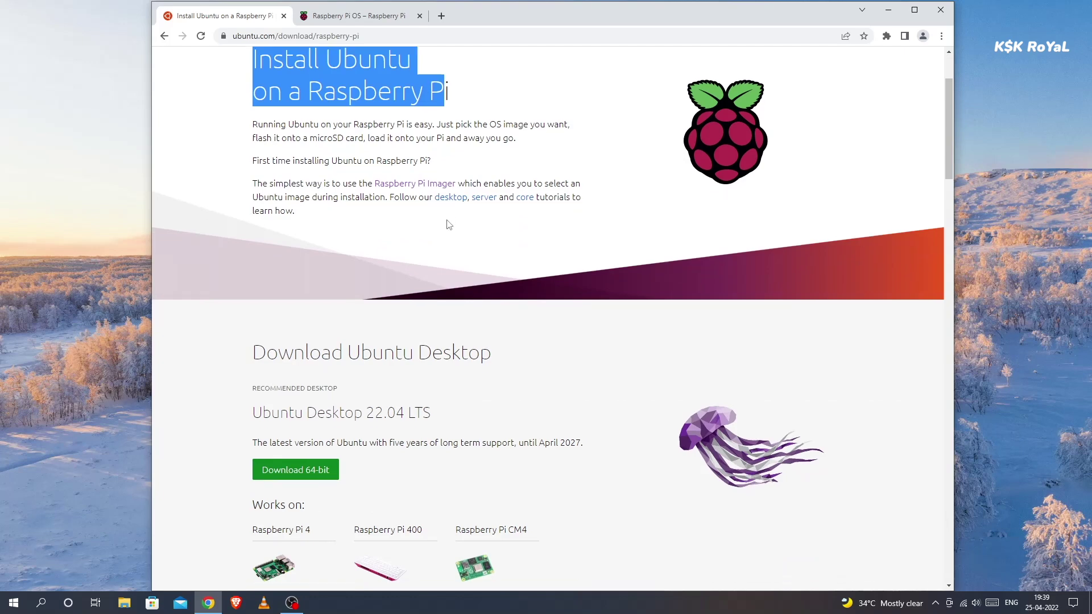
scroll(446, 224, "down", 3)
double_click(378, 278)
triple_click(378, 253)
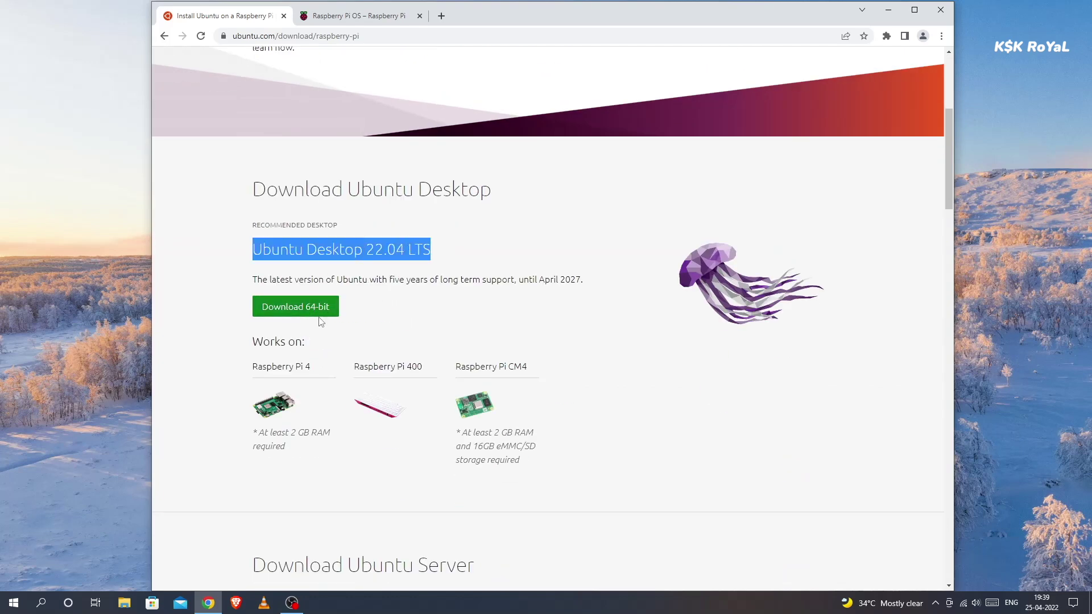
triple_click(290, 365)
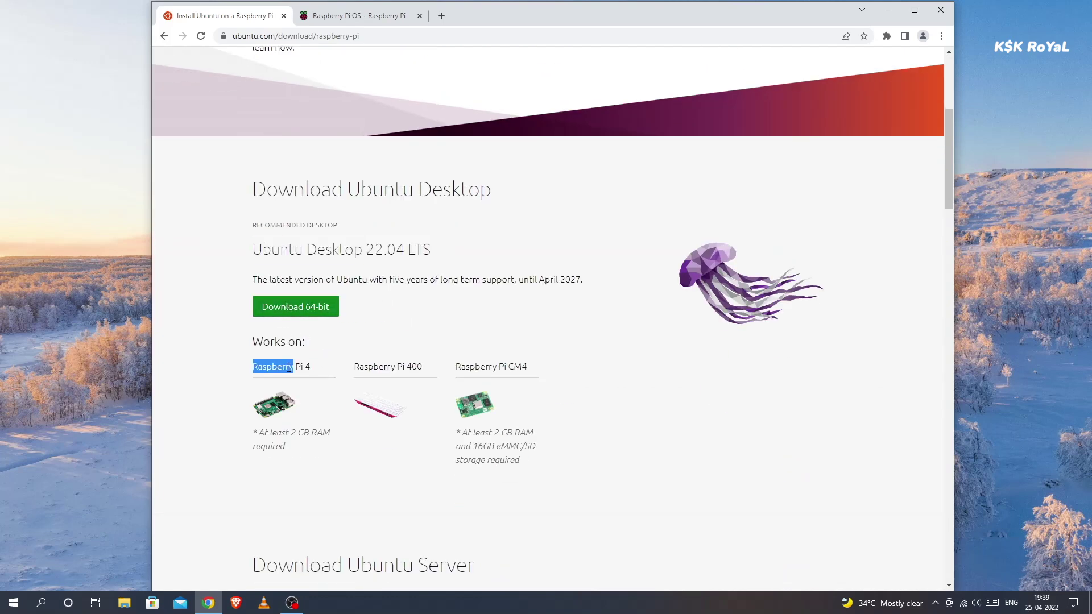
triple_click(397, 367)
triple_click(501, 367)
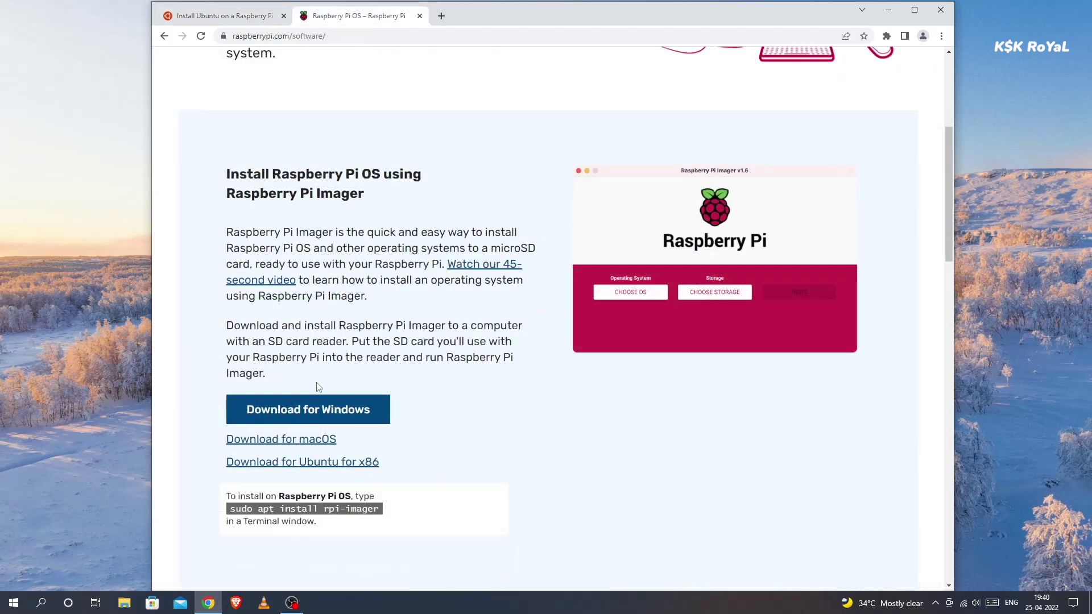
Download the Raspberry Pi Imager for Windows installer, imager_1.7.2.exe
triple_click(328, 188)
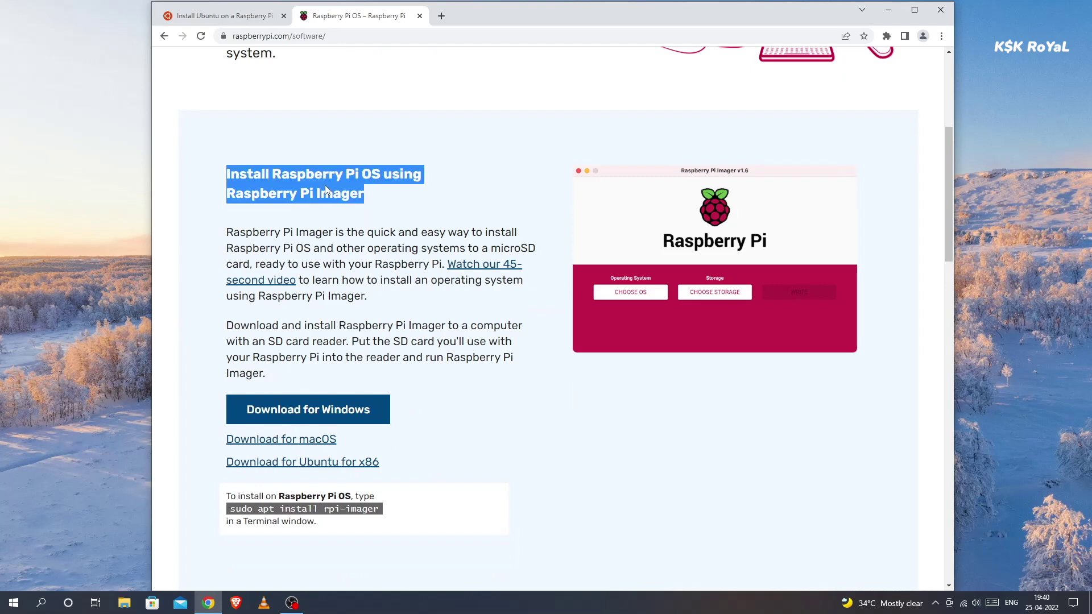
left_click(338, 414)
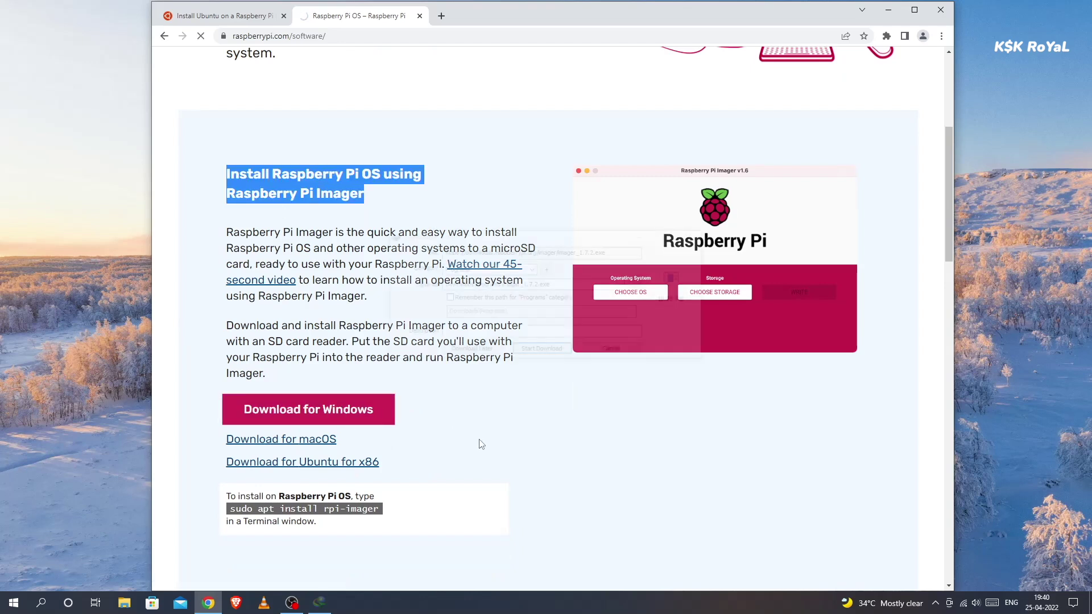
left_click(557, 358)
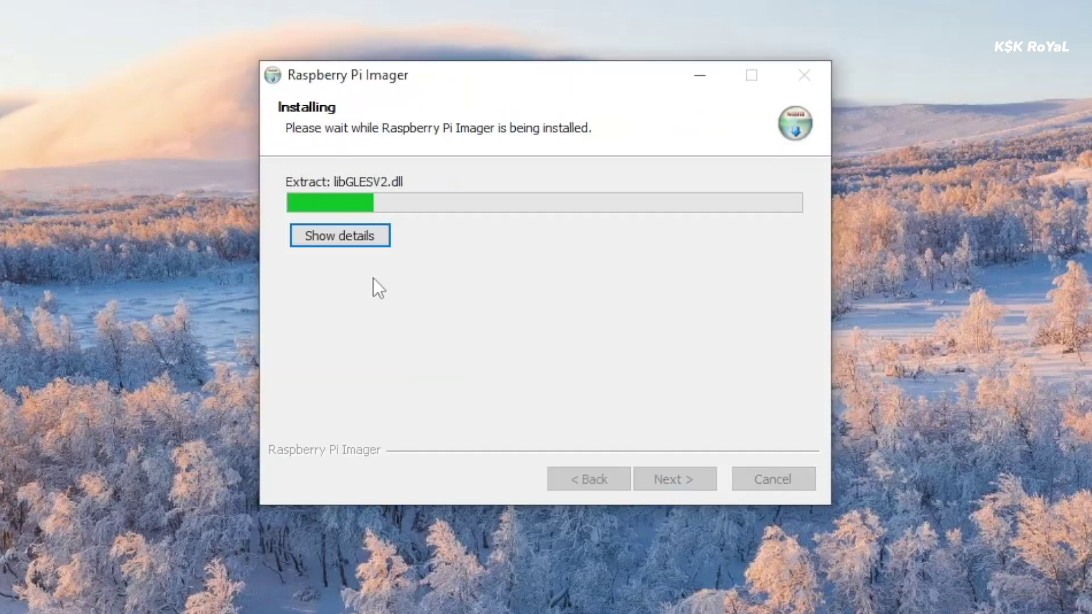
Finish the Raspberry Pi Imager setup with the details log shown, and launch Imager v1.7.2
left_click(339, 236)
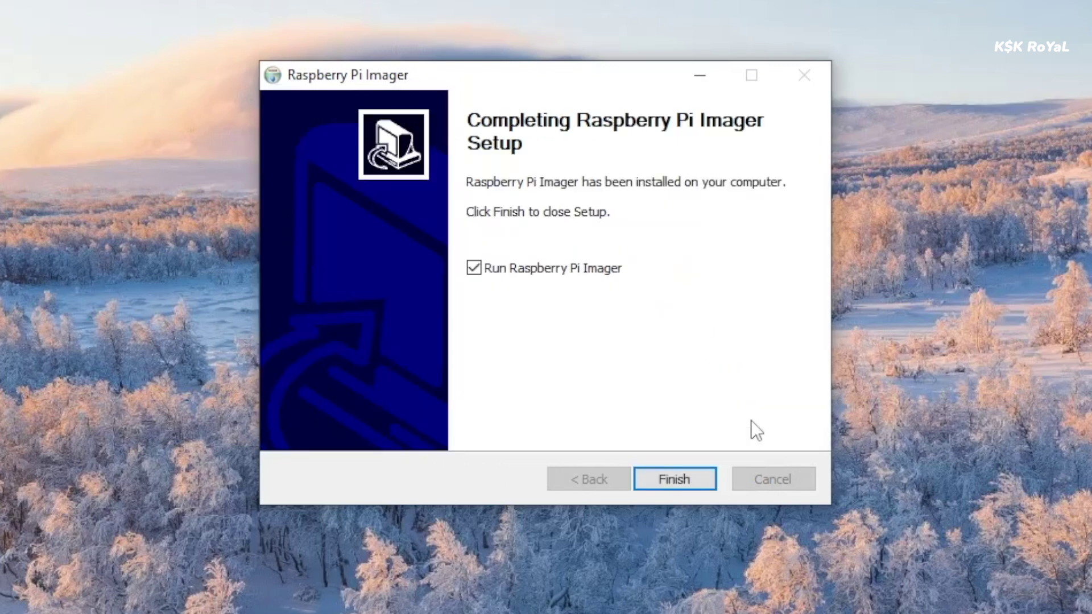
key("Return")
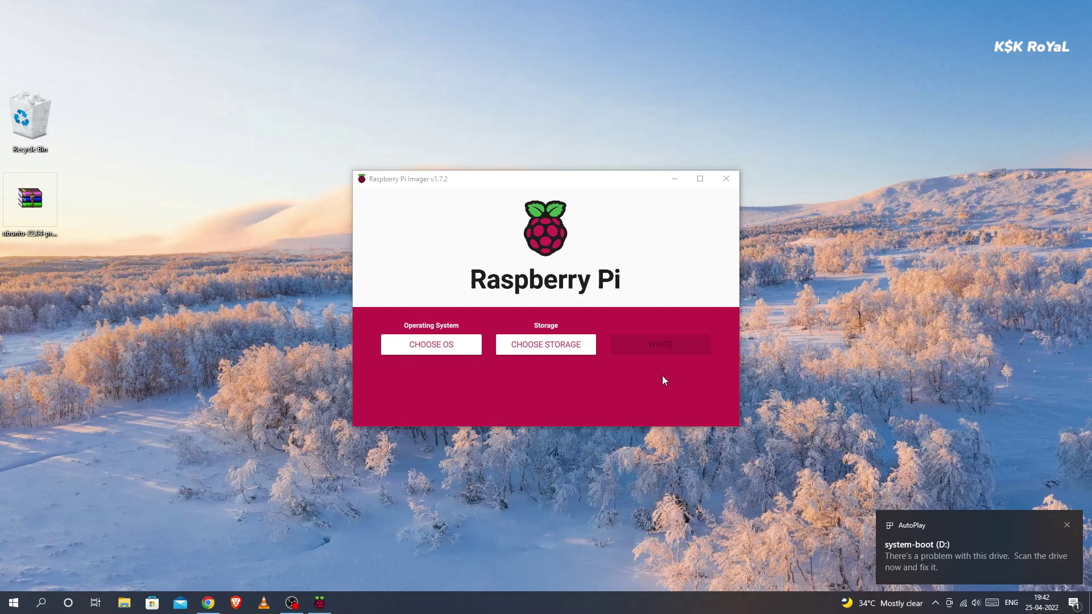
Choose the custom image ubuntu-22.04-preinstalled-desktop-arm64+raspi.img.xz from the Desktop folder as the OS
left_click(463, 347)
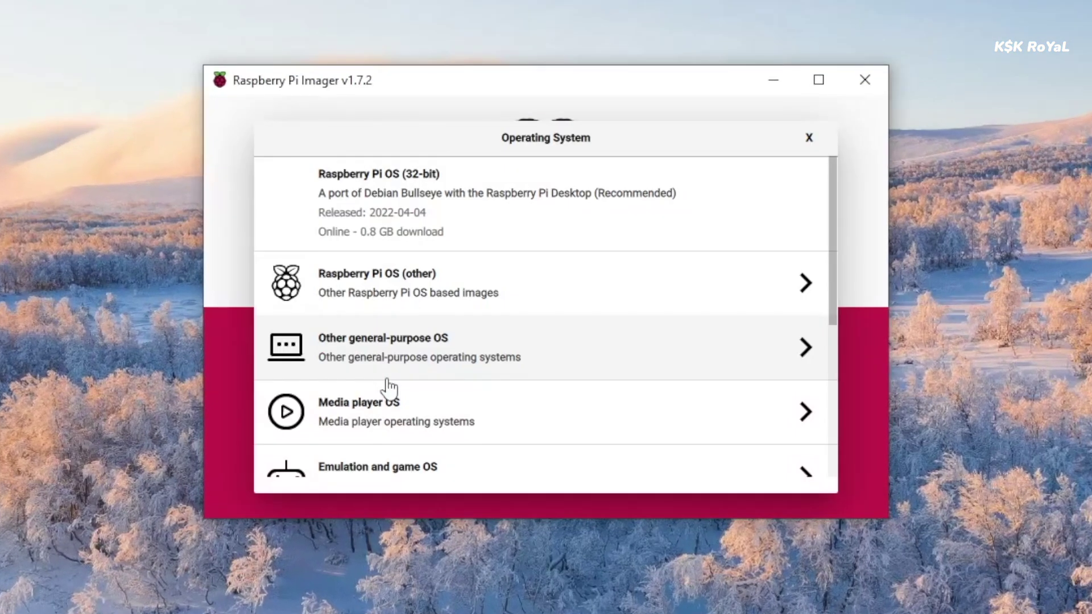
scroll(532, 276, "down", 5)
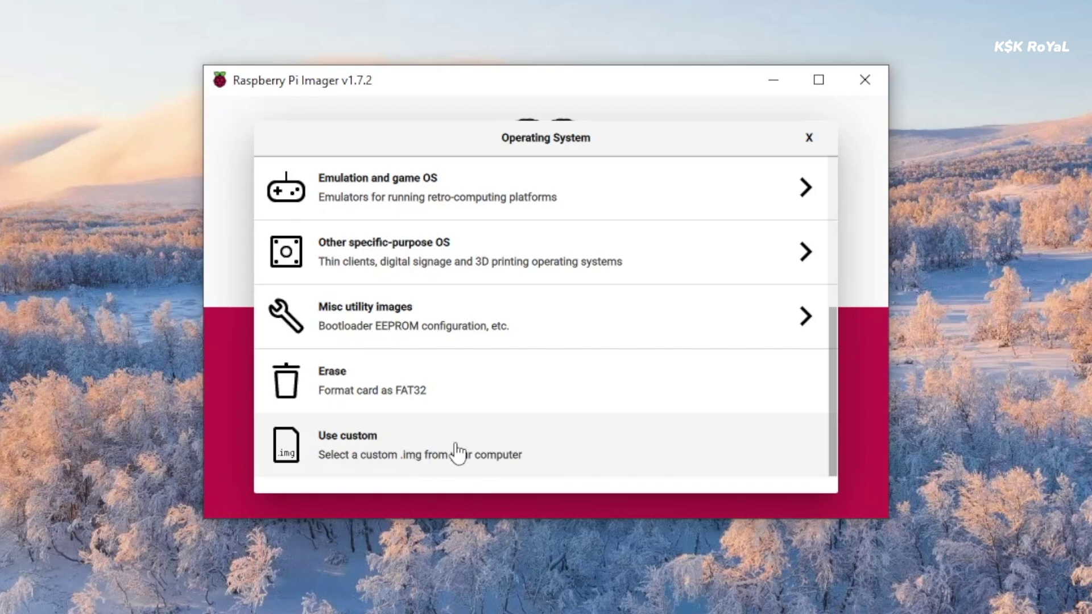
left_click(512, 449)
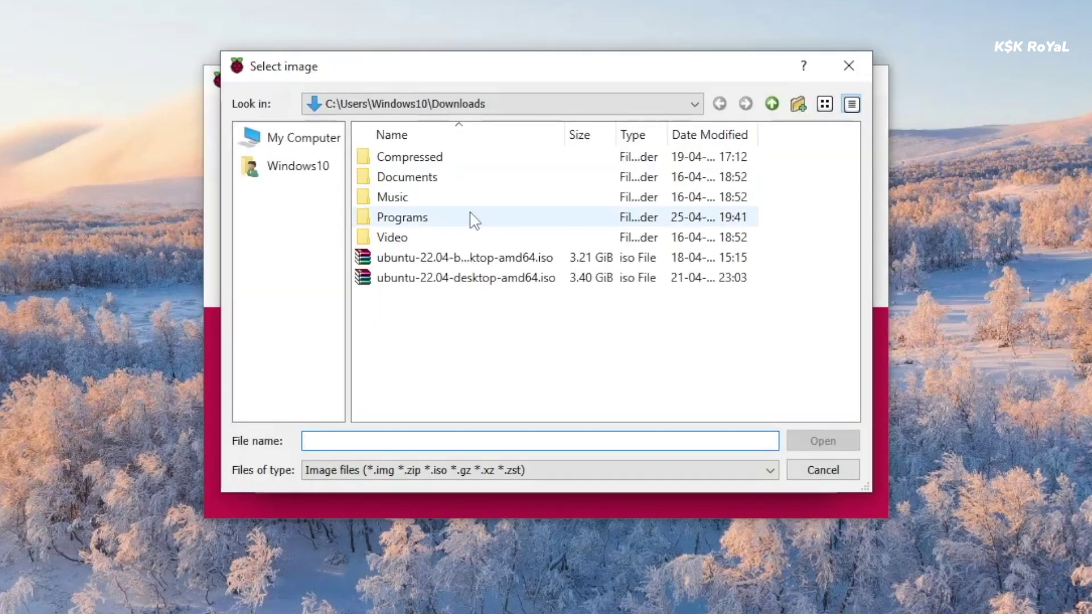
left_click(310, 168)
double_click(382, 218)
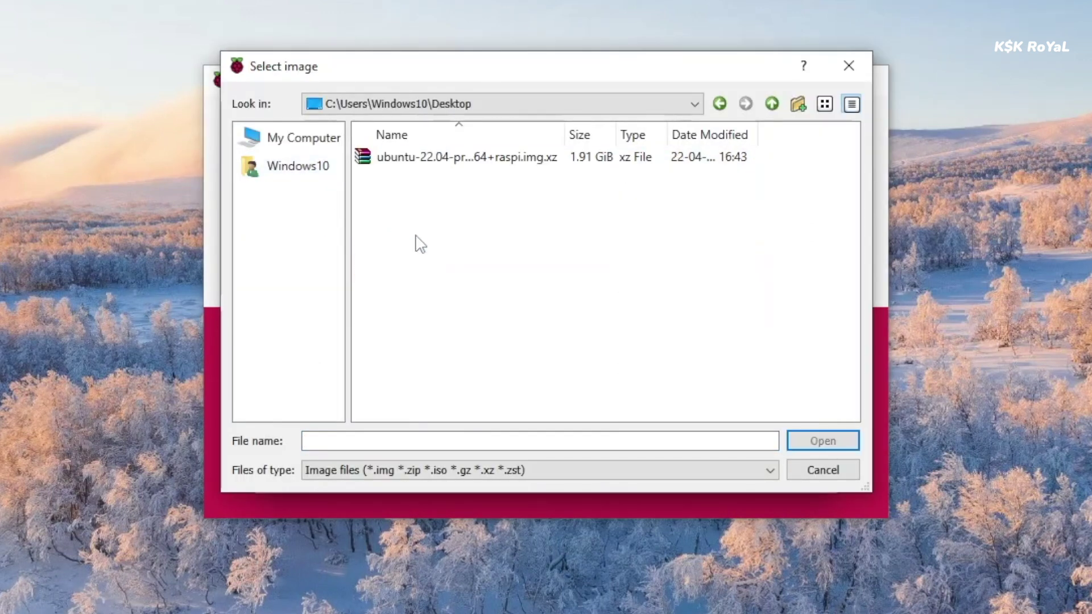
left_click(824, 103)
left_click(581, 136)
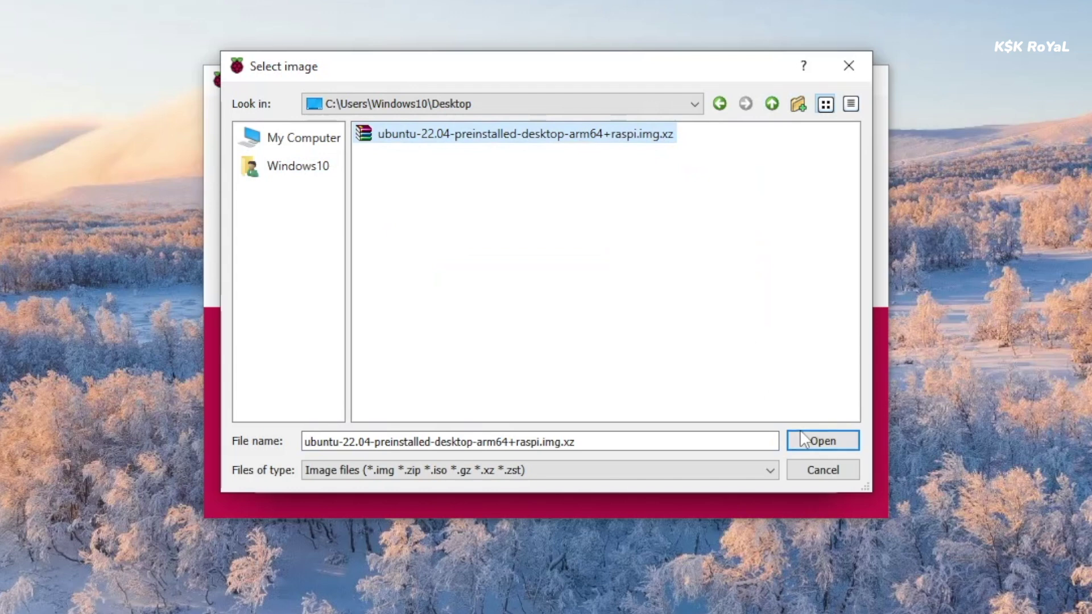
Write the Ubuntu image to the 120 GB StoreJet Transcend drive, confirming the erase warning
left_click(812, 444)
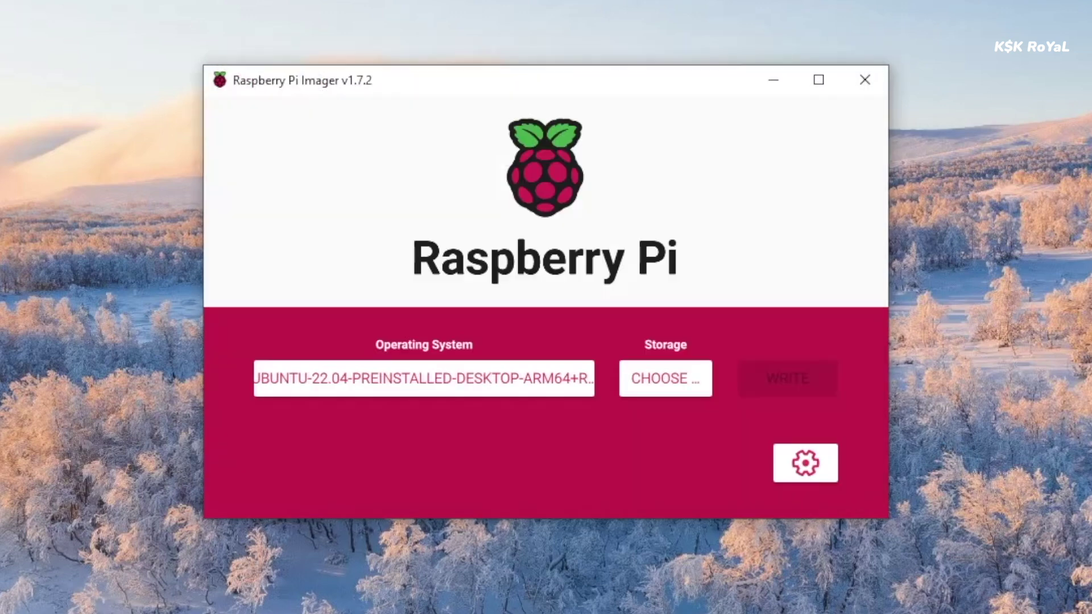
left_click(693, 389)
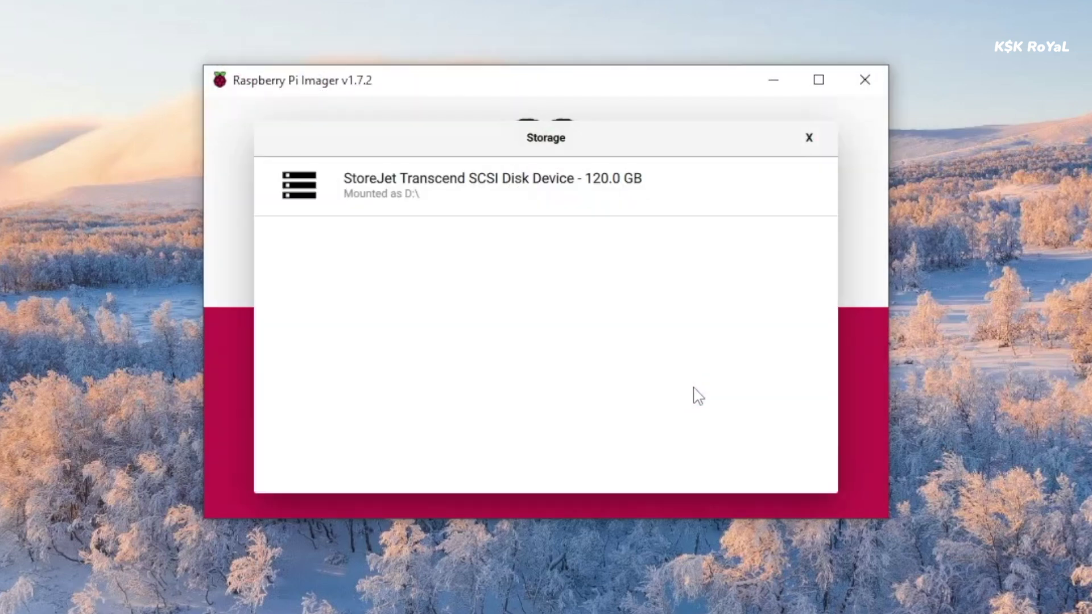
left_click(574, 204)
left_click(832, 390)
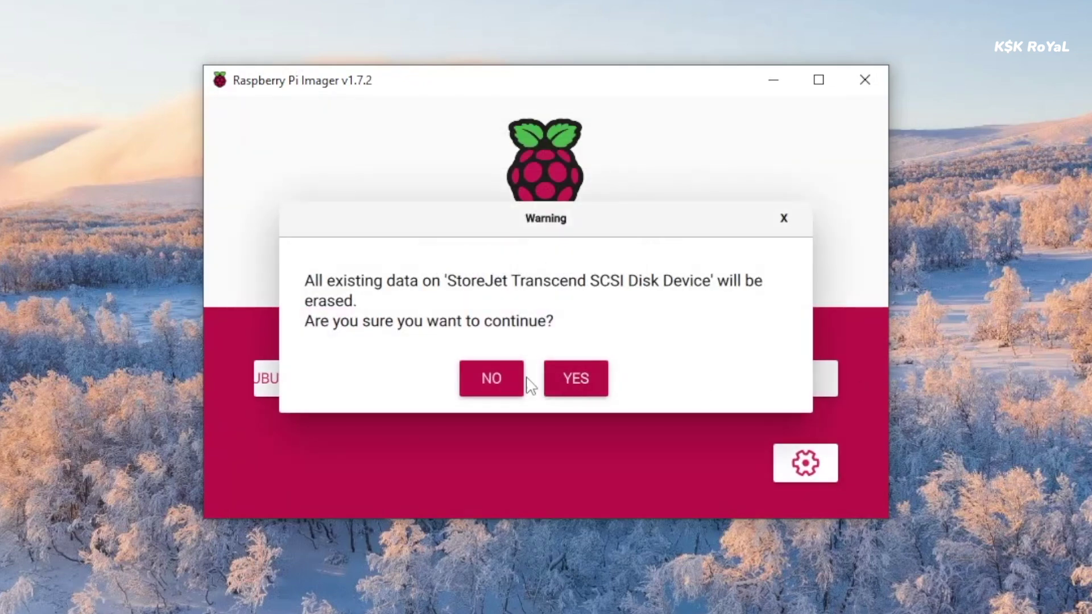
left_click(594, 374)
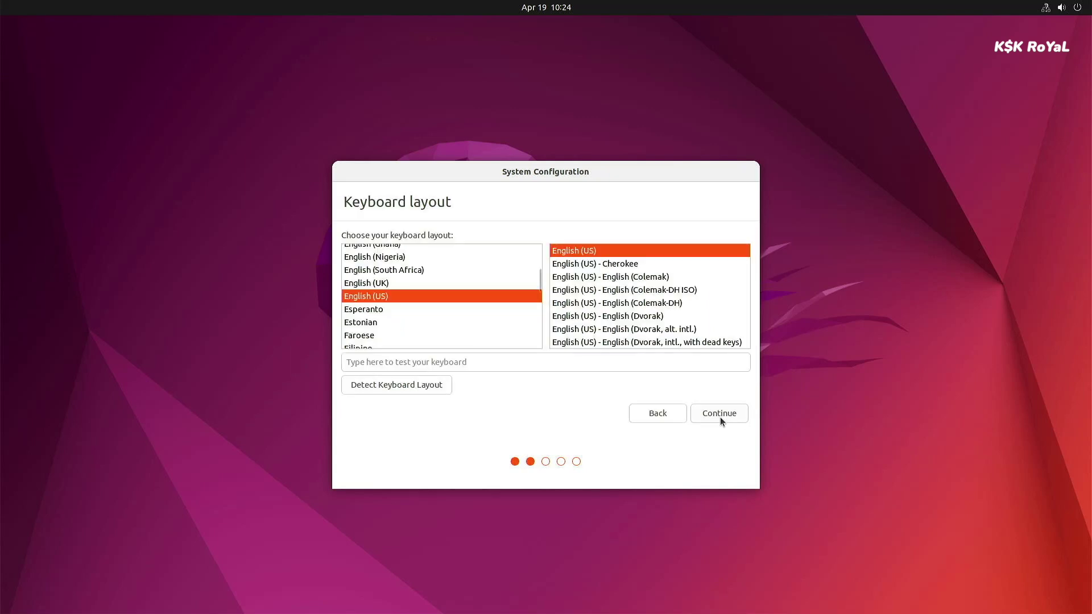
Keep the English (US) keyboard, skip Wi-Fi and accept the New York timezone
left_click(721, 417)
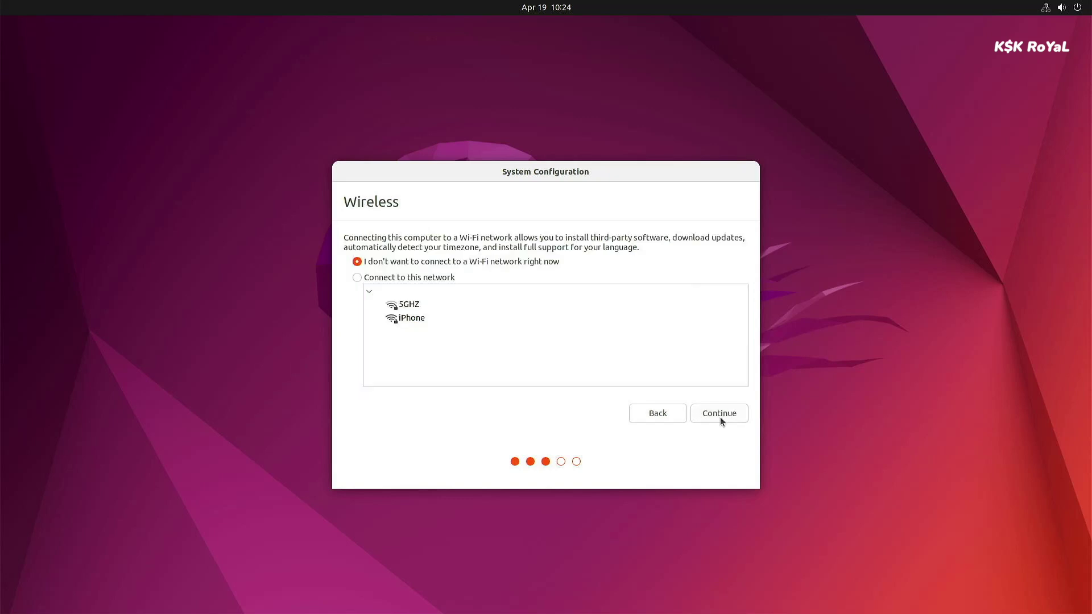
left_click(720, 417)
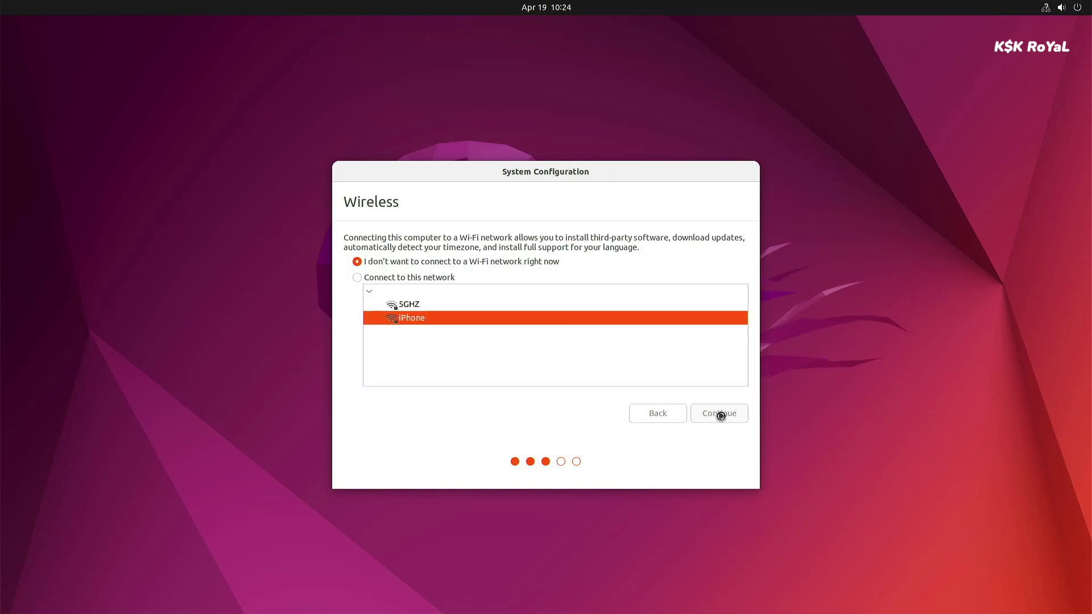
left_click(720, 414)
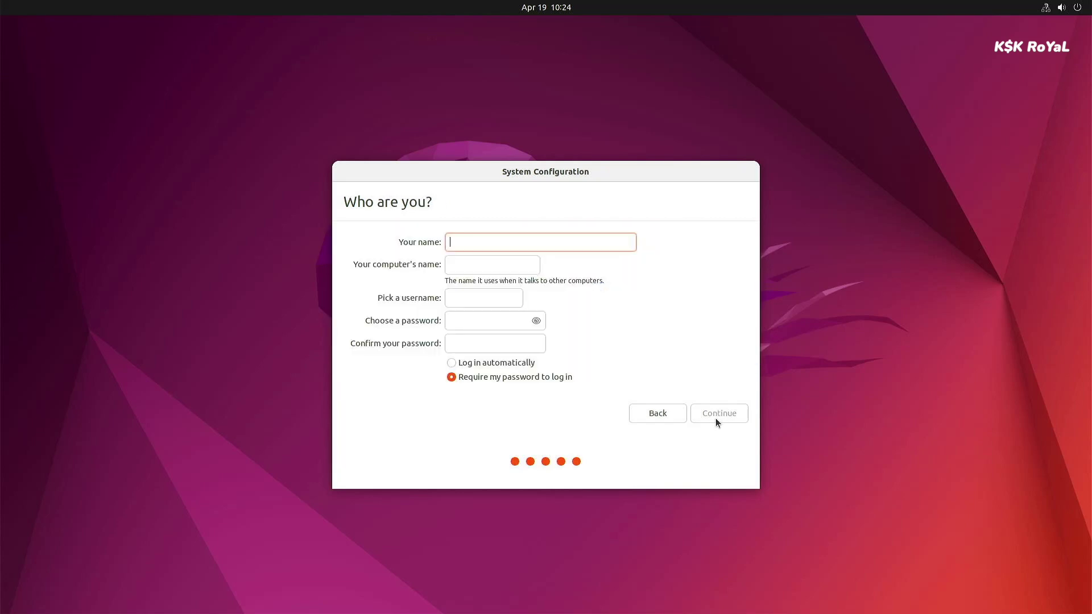
Enter the user's name, computer name 'raspberry', a username and matching password, then start installing
type("sivakumar")
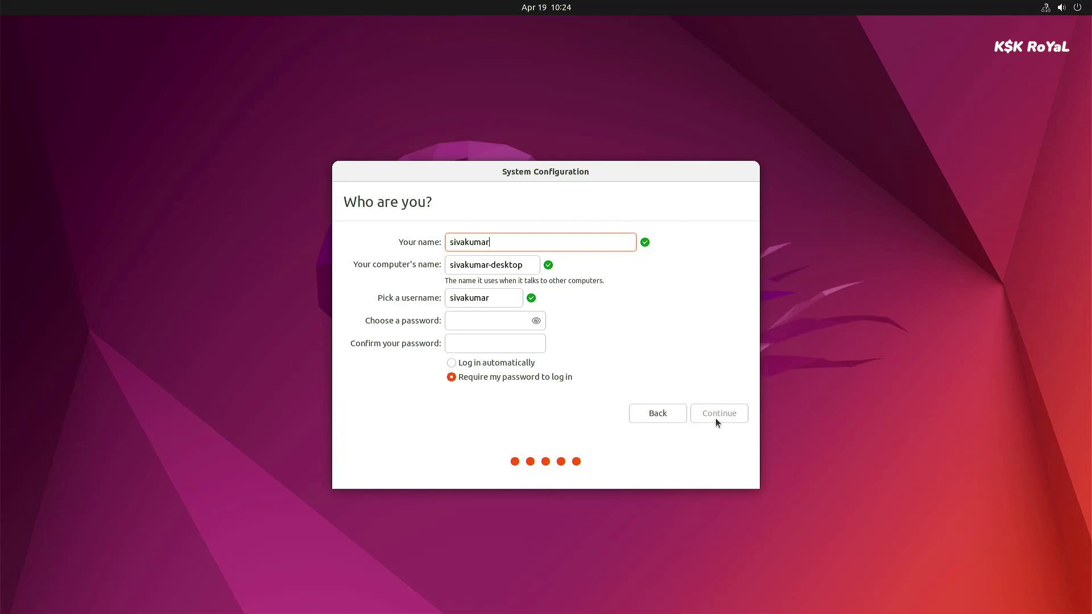
key("Tab")
type("raspber")
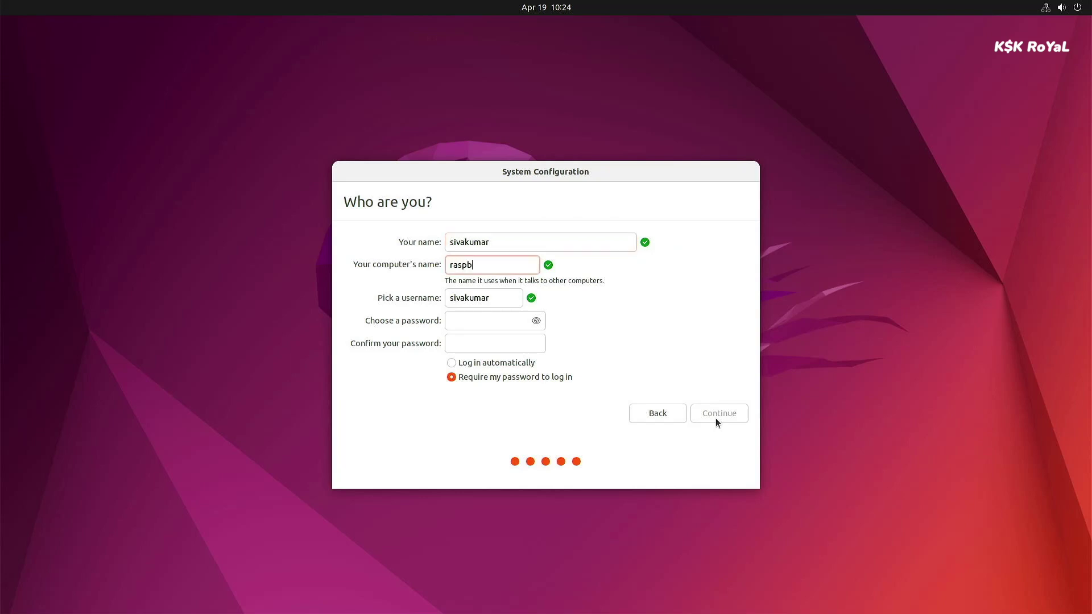
key("BackSpace")
key("BackSpace")
type("erry")
key("Tab")
type("siva")
key("Tab")
type("1234")
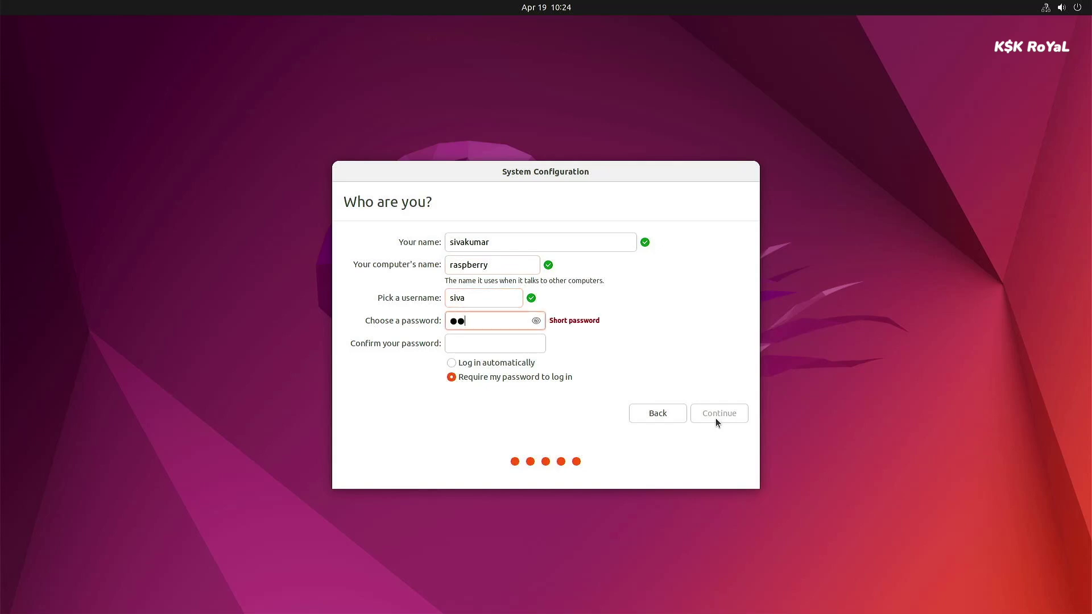
key("Tab")
type("1234")
left_click(715, 419)
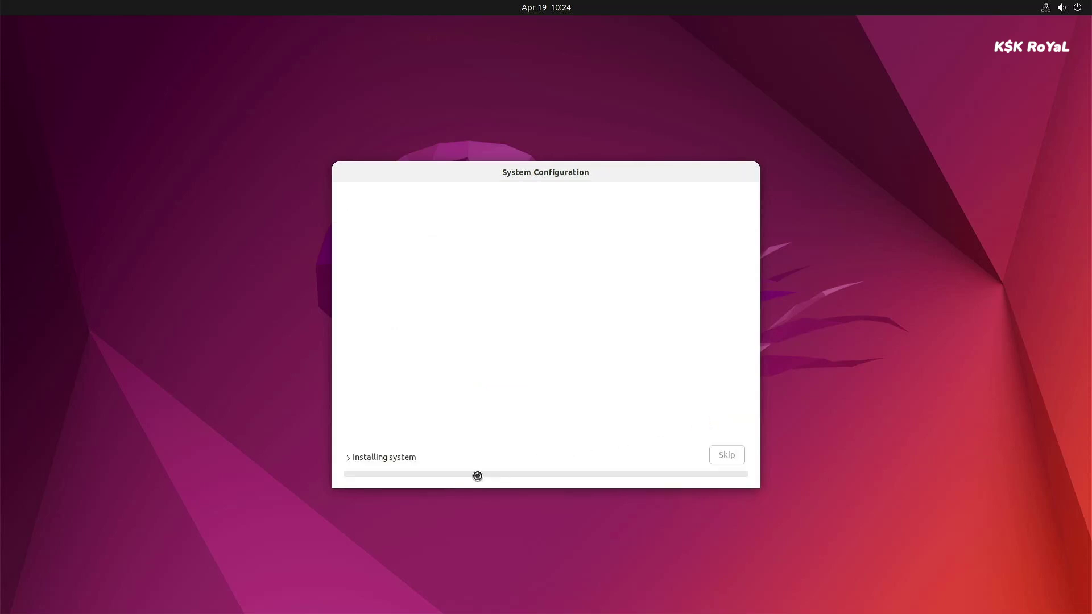
Expand the installation progress log while the system installs
left_click(394, 457)
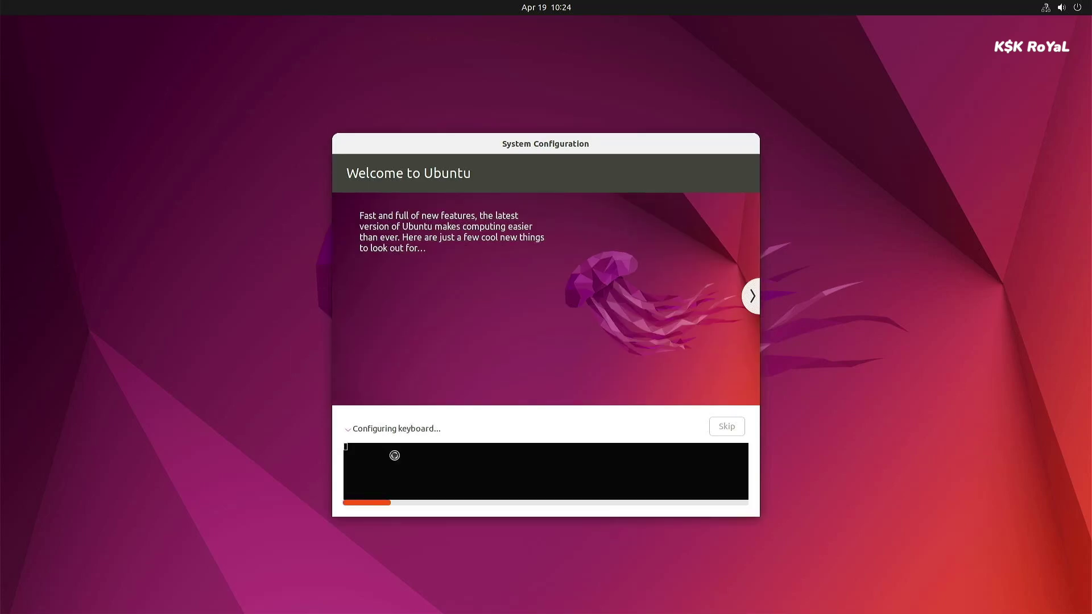